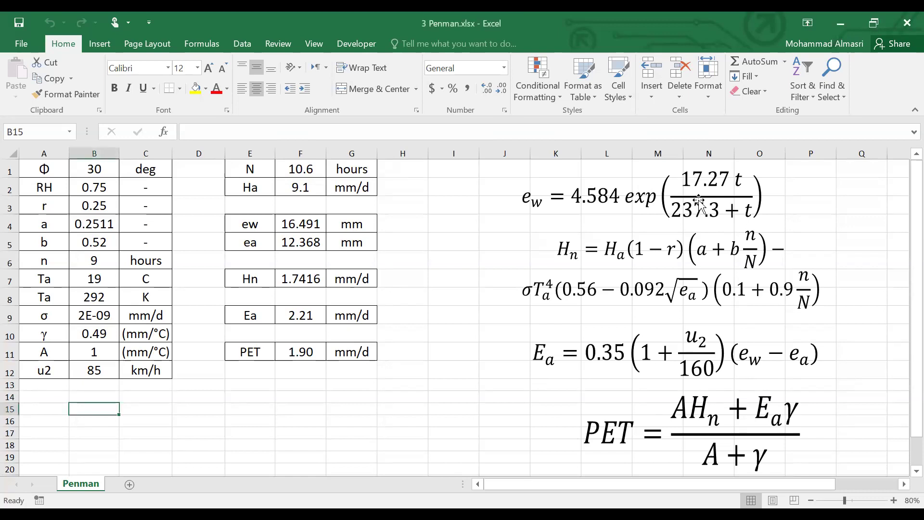
- Reposition the ew, Hn, Ea and PET equation pictures closer to the data tables so they line up in a column
{"action": "left_click_drag", "start_coordinate": [699, 201], "coordinate": [676, 204]}
{"action": "left_click_drag", "start_coordinate": [652, 260], "coordinate": [643, 260]}
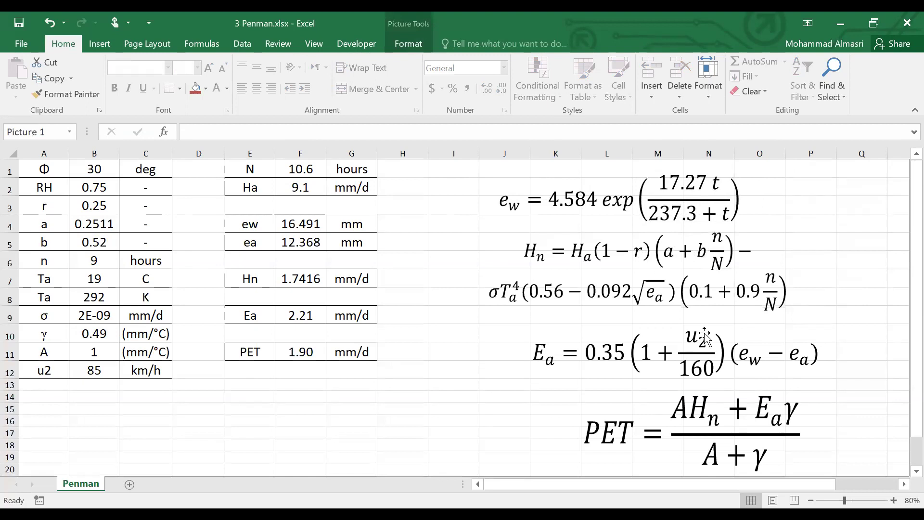
{"action": "left_click_drag", "start_coordinate": [704, 335], "coordinate": [699, 346]}
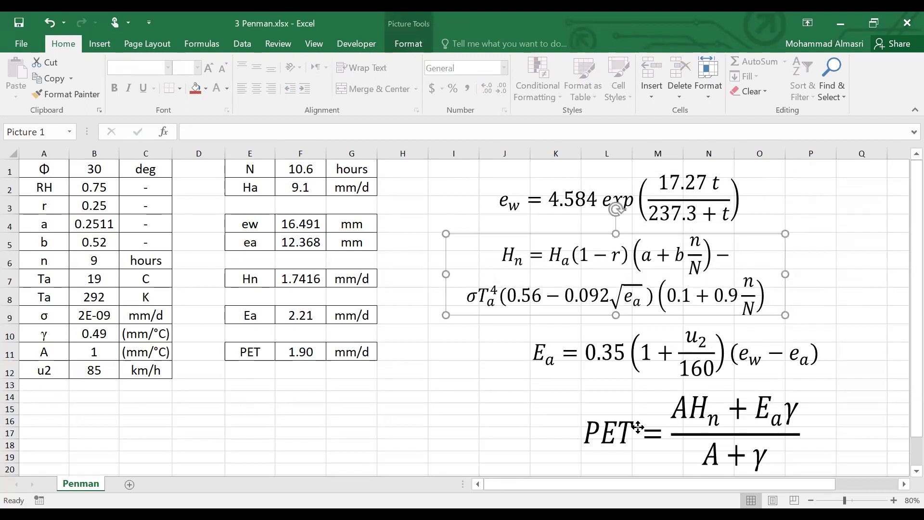
{"action": "left_click", "coordinate": [617, 423]}
{"action": "left_click_drag", "start_coordinate": [618, 423], "coordinate": [542, 423]}
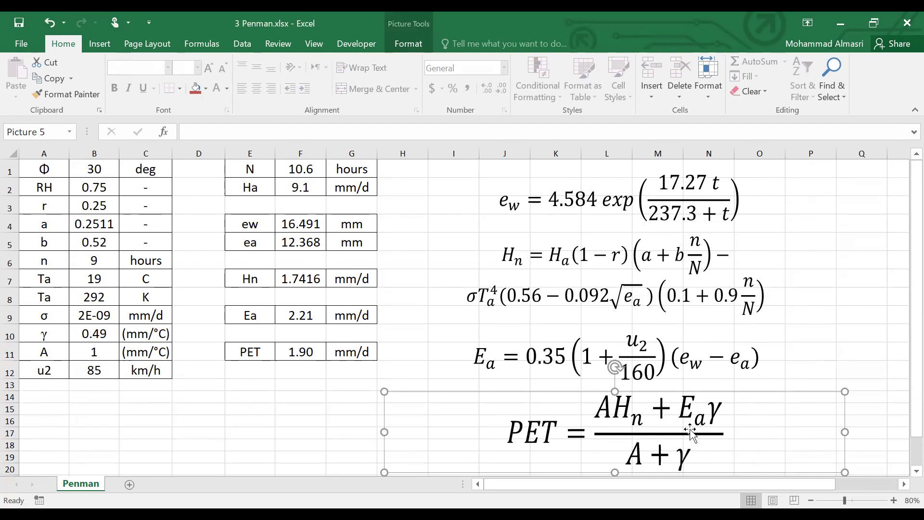
- Fill the PET equation picture with yellow and undo the change to its width
{"action": "left_click", "coordinate": [637, 225]}
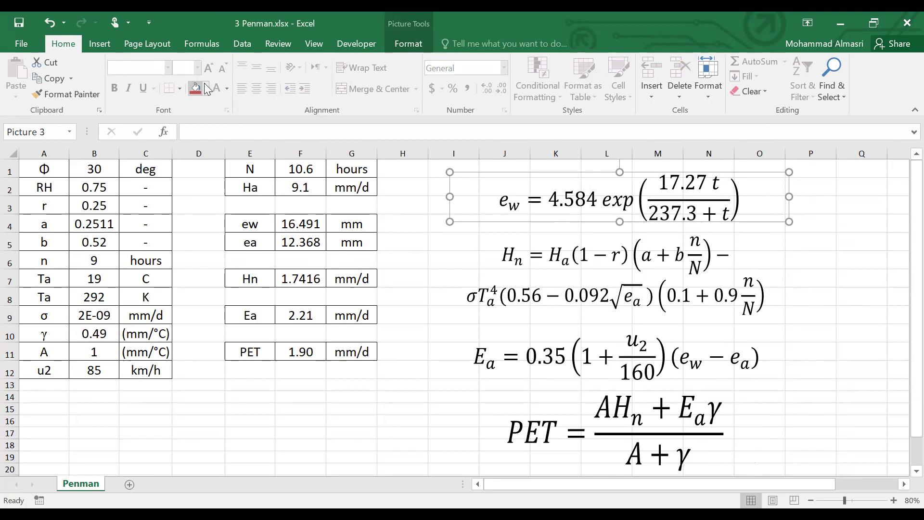
{"action": "key", "text": "Tab"}
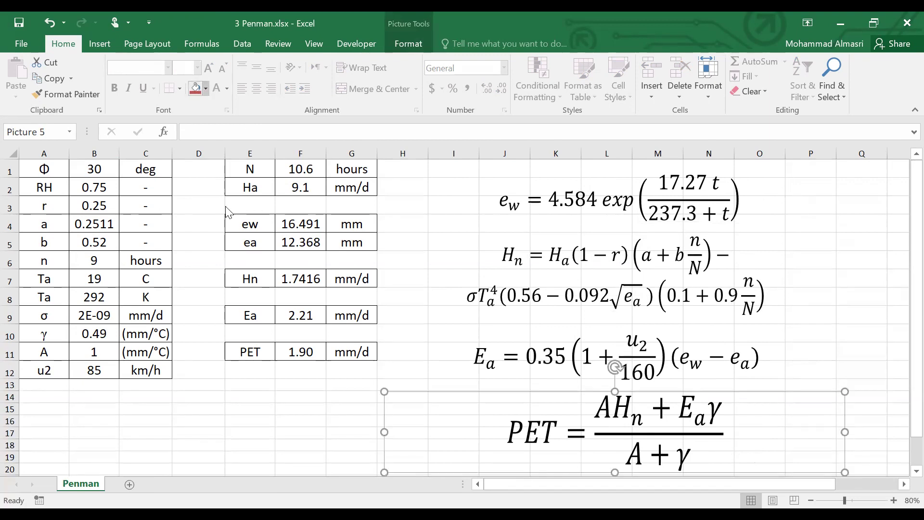
{"action": "key", "text": "alt+h"}
{"action": "key", "text": "h"}
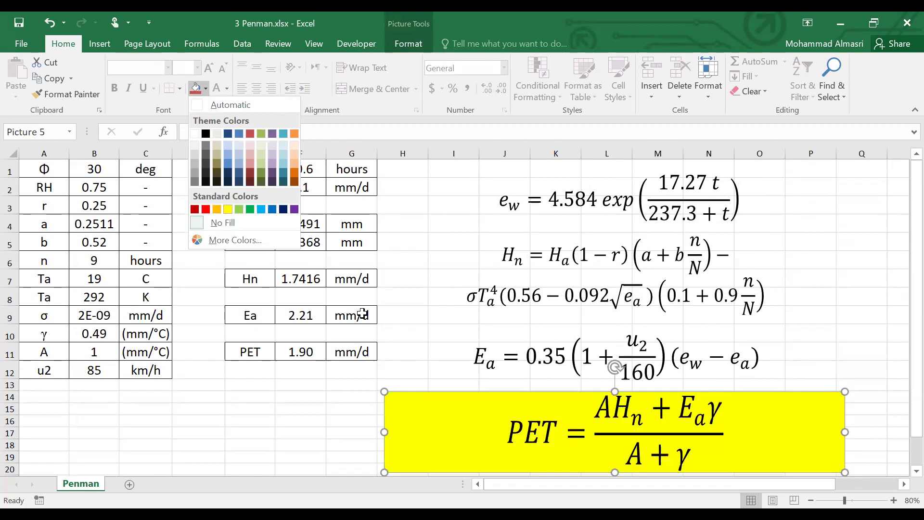
{"action": "key", "text": "Return"}
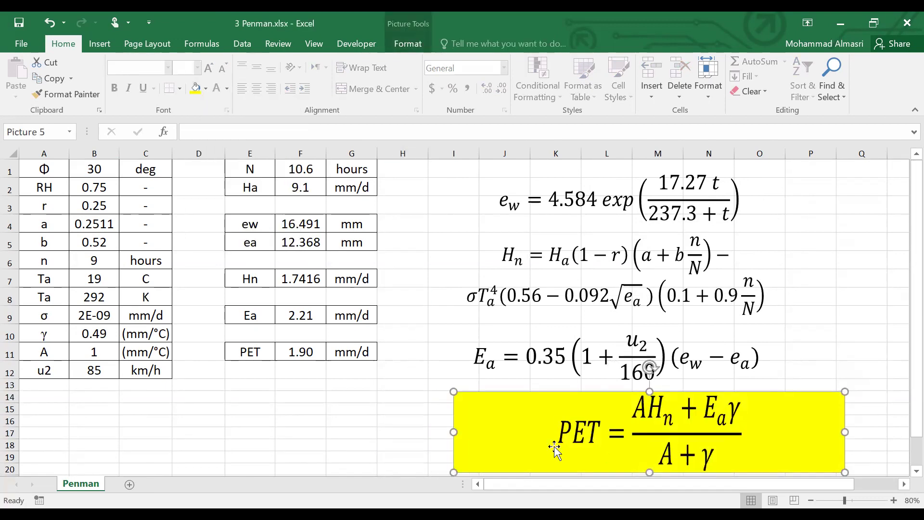
{"action": "key", "text": "ctrl+z"}
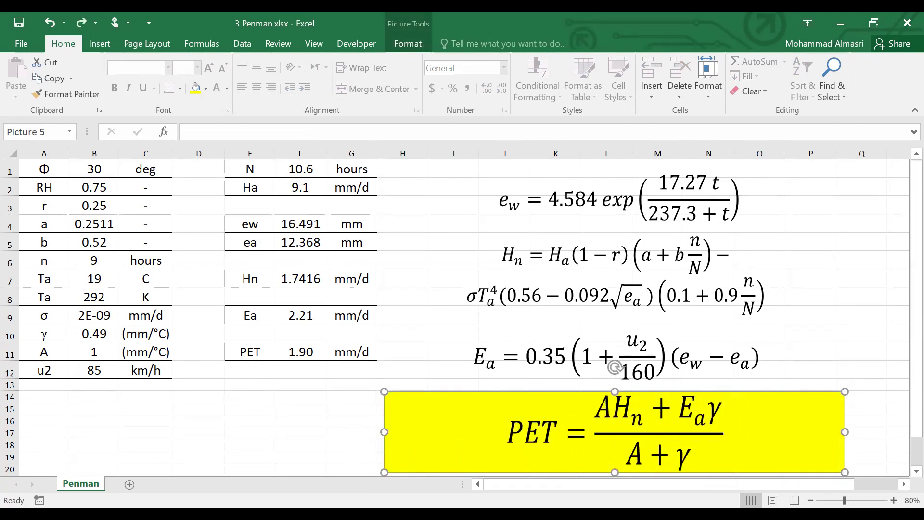
{"action": "key", "text": "alt+Tab"}
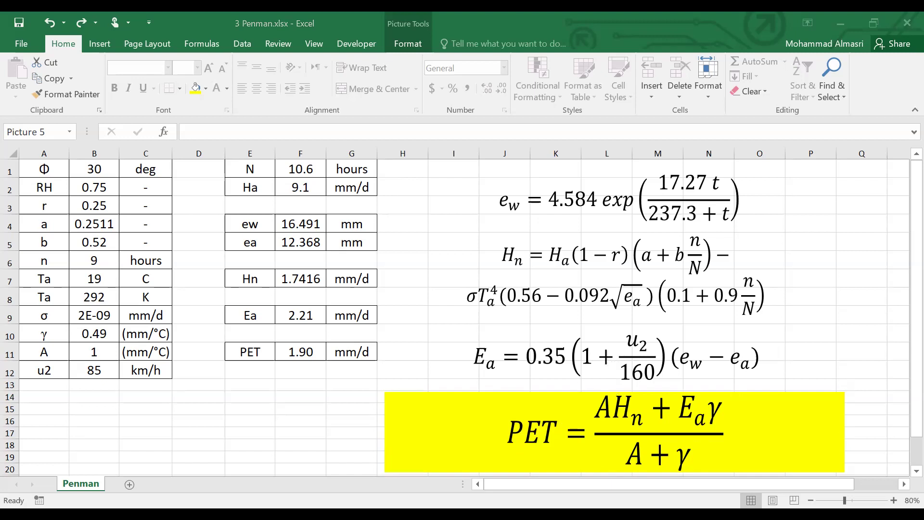
{"action": "left_click", "coordinate": [548, 37]}
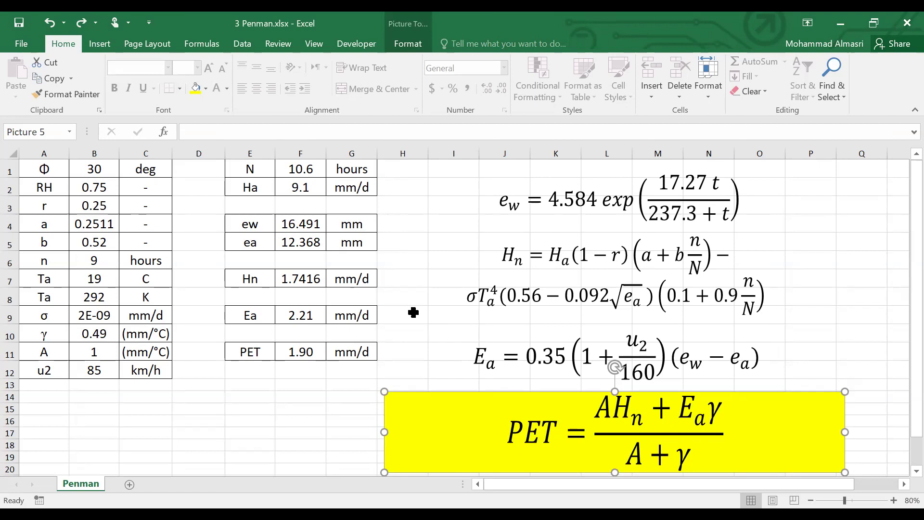
- Move the ew and Hn equation pictures closer to the results table at 110% zoom
{"action": "left_click", "coordinate": [96, 171]}
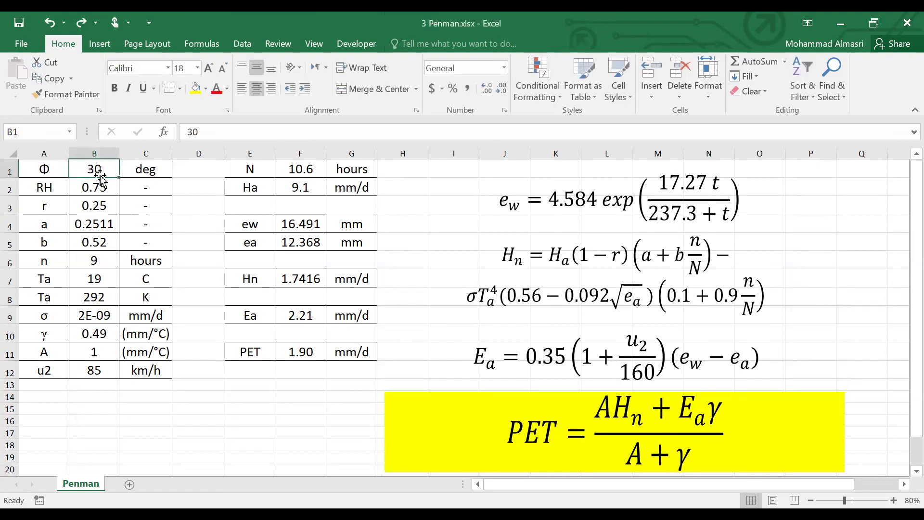
{"action": "left_click", "coordinate": [894, 501]}
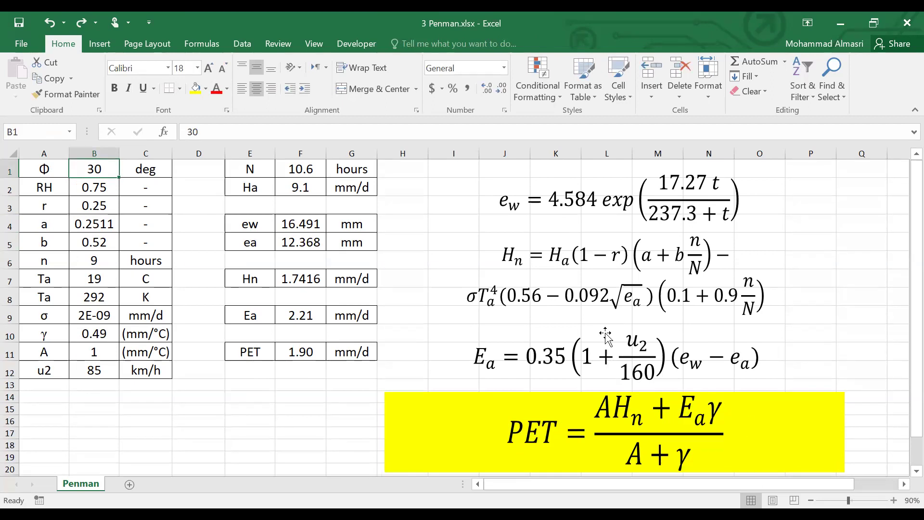
{"action": "scroll", "coordinate": [452, 302], "scroll_direction": "up", "scroll_amount": 1, "text": "ctrl"}
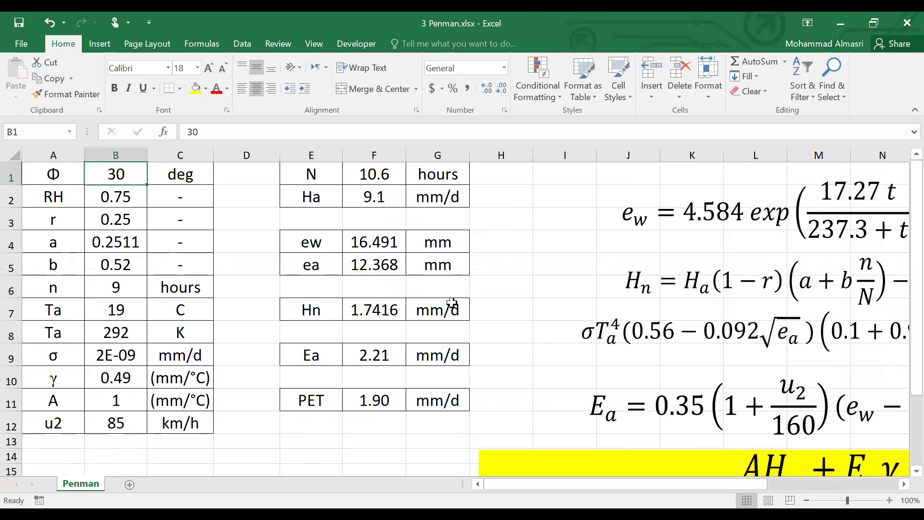
{"action": "scroll", "coordinate": [452, 302], "scroll_direction": "up", "scroll_amount": 1, "text": "ctrl"}
{"action": "key", "text": "Down"}
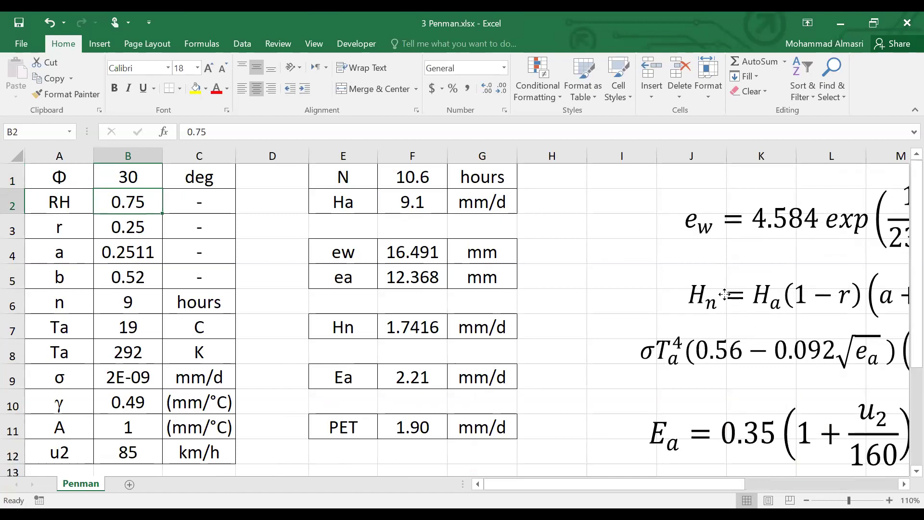
{"action": "left_click_drag", "start_coordinate": [687, 291], "coordinate": [557, 290]}
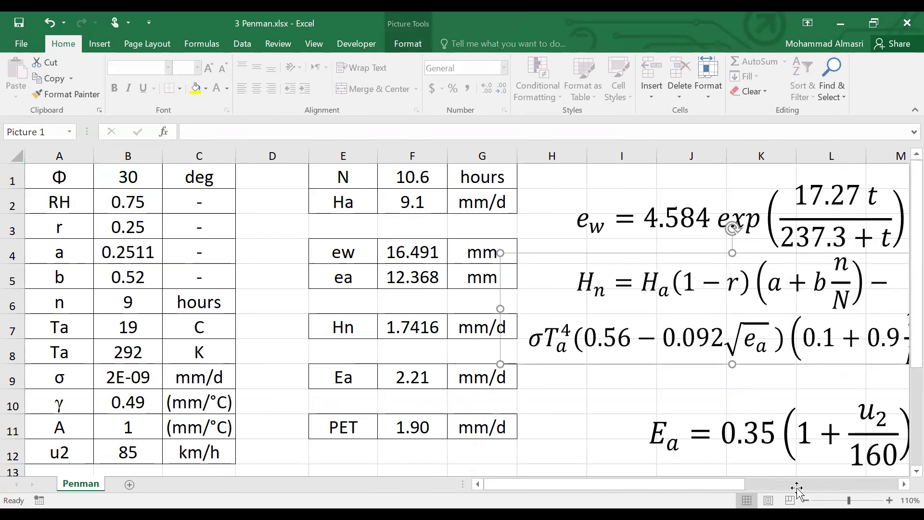
{"action": "key", "text": "Escape"}
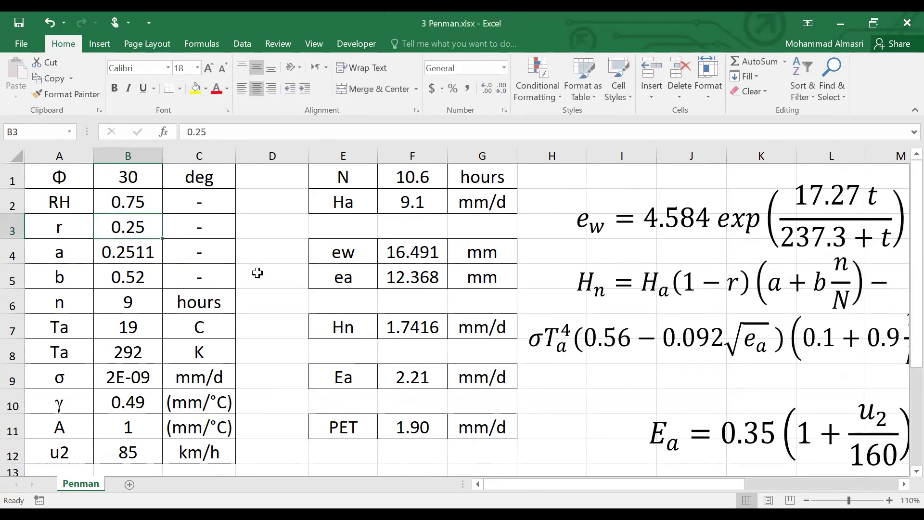
- Examine the input rows for a, n, Ta, σ, γ and A, including their values, units and the formula for a
{"action": "key", "text": "Down"}
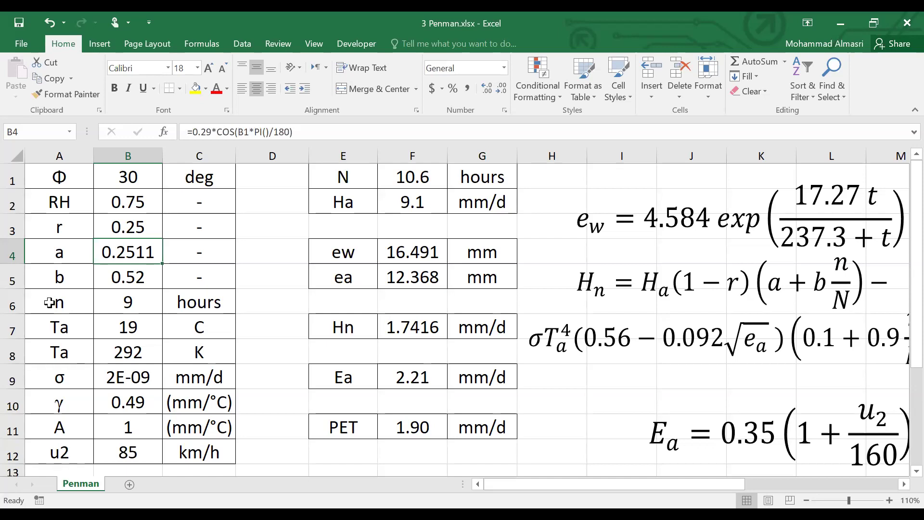
{"action": "left_click", "coordinate": [46, 302]}
{"action": "left_click", "coordinate": [217, 307], "text": "shift"}
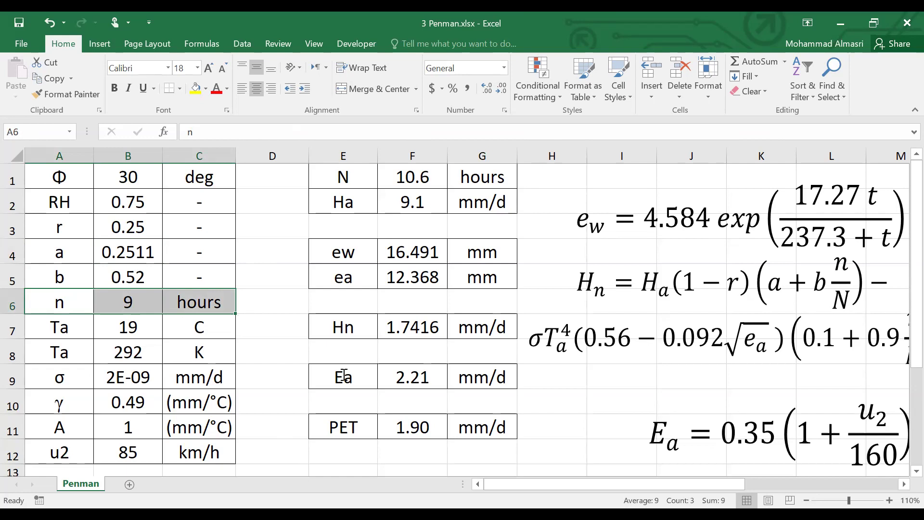
{"action": "key", "text": "Down"}
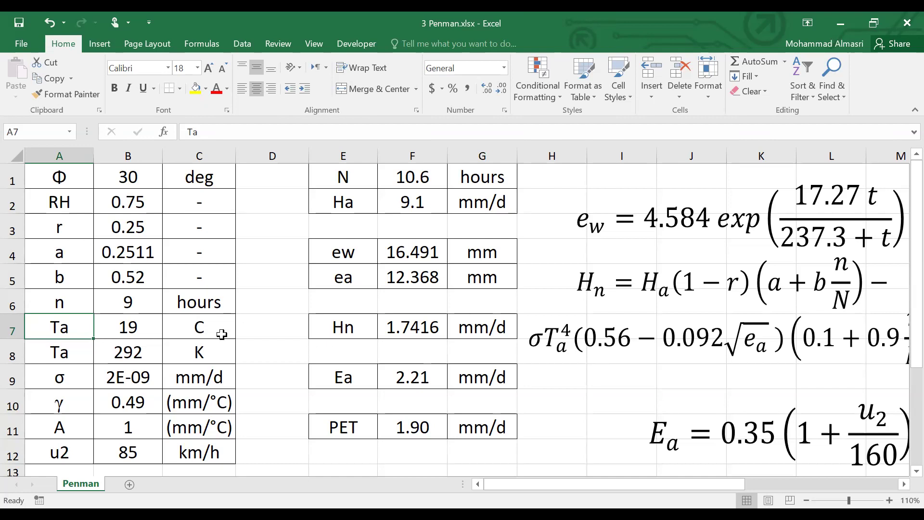
{"action": "left_click_drag", "start_coordinate": [224, 331], "coordinate": [77, 327]}
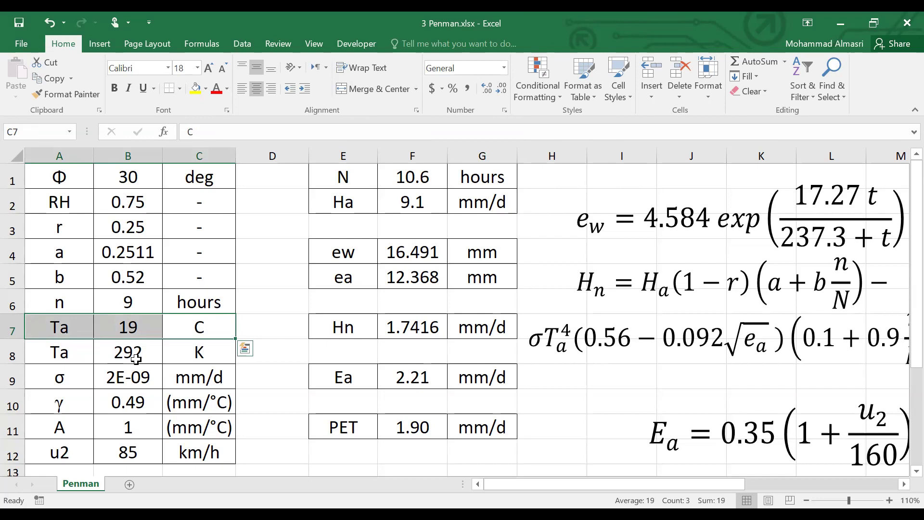
{"action": "left_click_drag", "start_coordinate": [82, 377], "coordinate": [198, 375]}
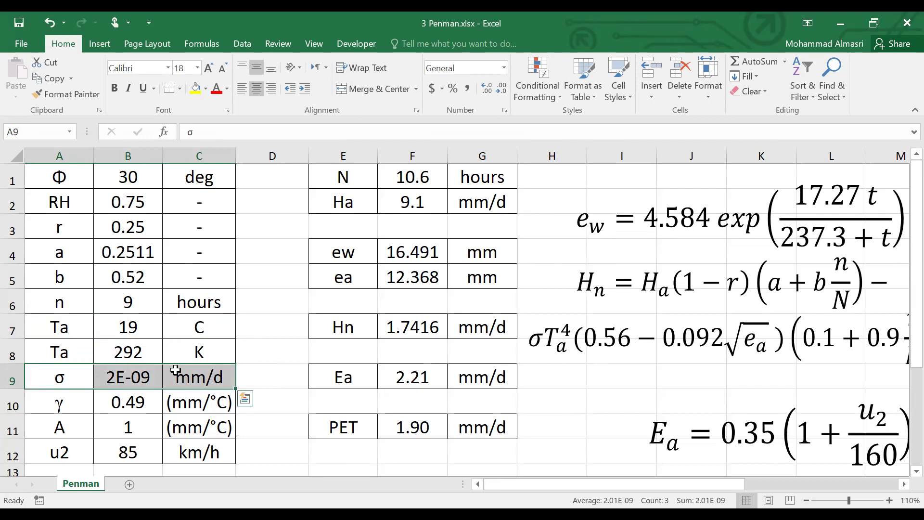
{"action": "left_click_drag", "start_coordinate": [68, 405], "coordinate": [191, 404]}
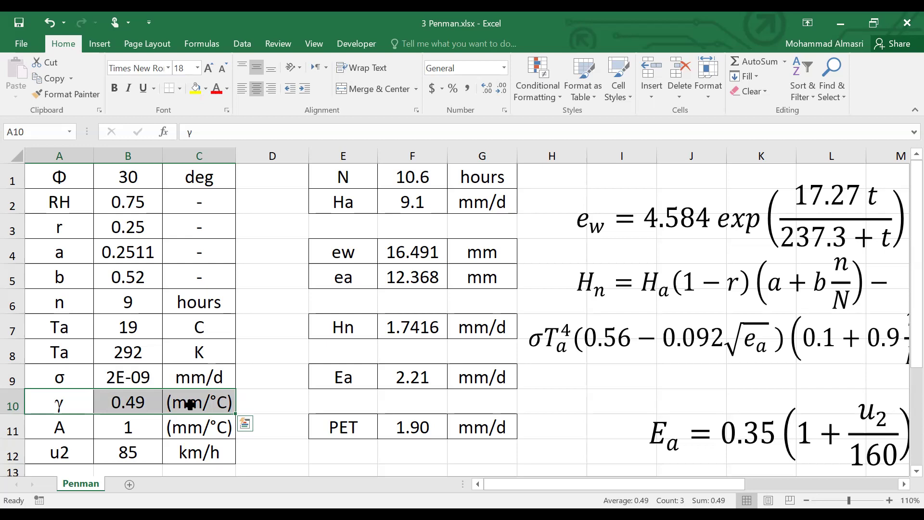
{"action": "left_click", "coordinate": [60, 425]}
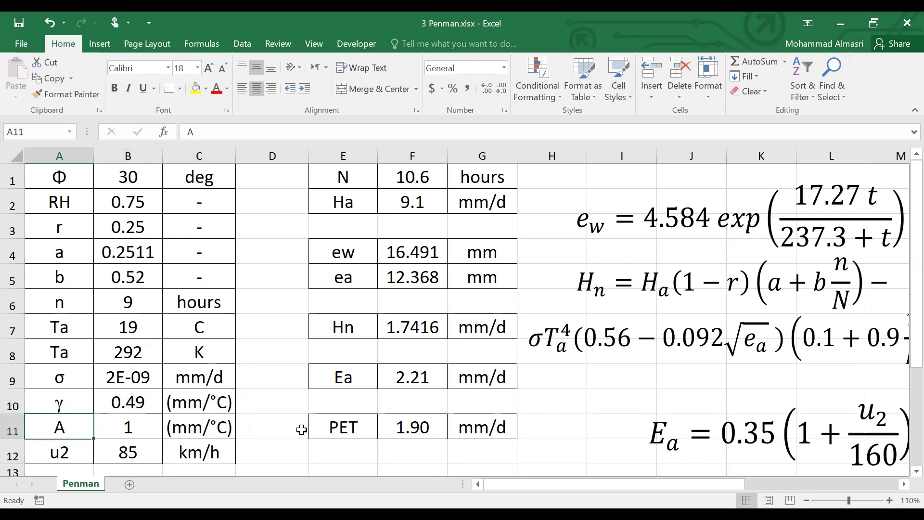
{"action": "left_click", "coordinate": [130, 423]}
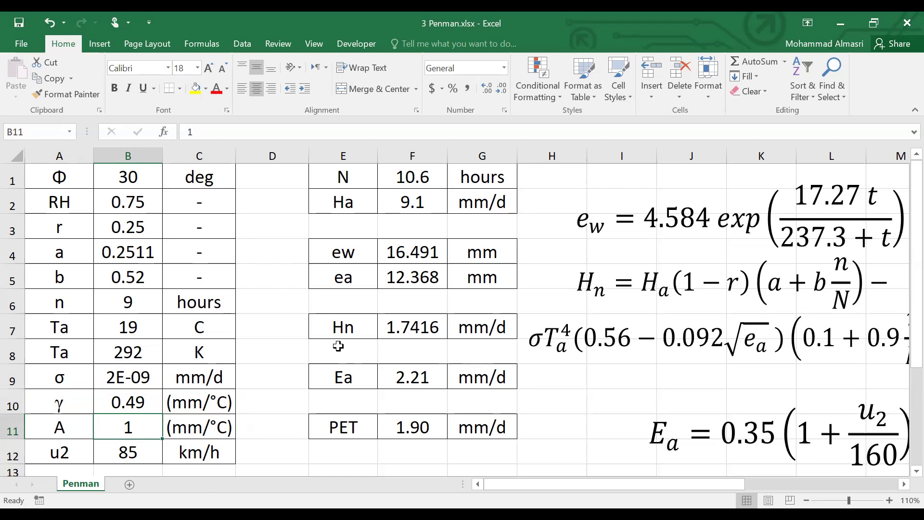
- Move the A row from the inputs to E1:G1, shifting the results block down one row and the u2 row up to row 11
{"action": "left_click_drag", "start_coordinate": [343, 177], "coordinate": [489, 442]}
{"action": "key", "text": "ctrl+z"}
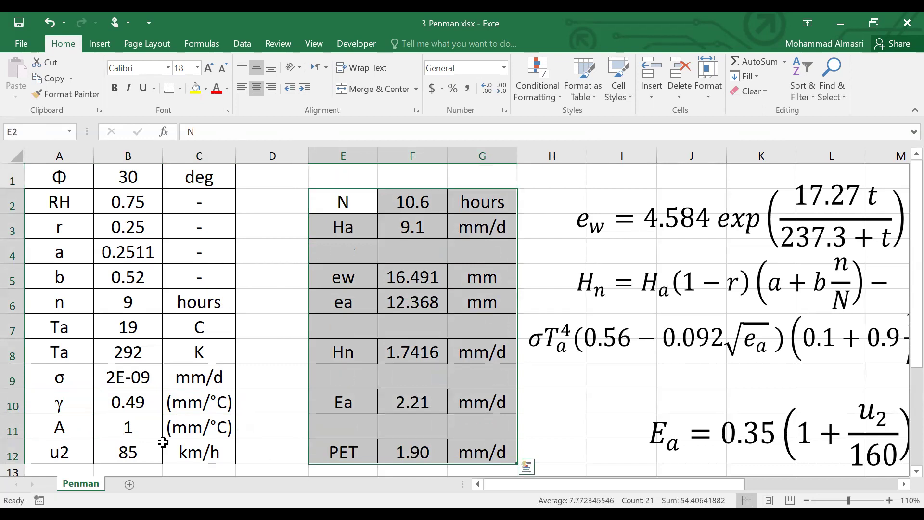
{"action": "left_click_drag", "start_coordinate": [67, 426], "coordinate": [481, 182]}
{"action": "left_click_drag", "start_coordinate": [73, 451], "coordinate": [208, 422]}
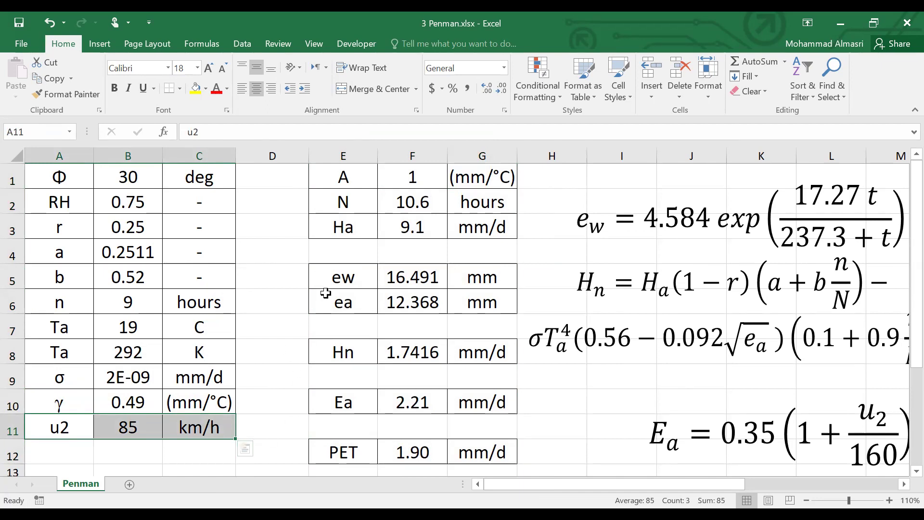
{"action": "left_click", "coordinate": [247, 182]}
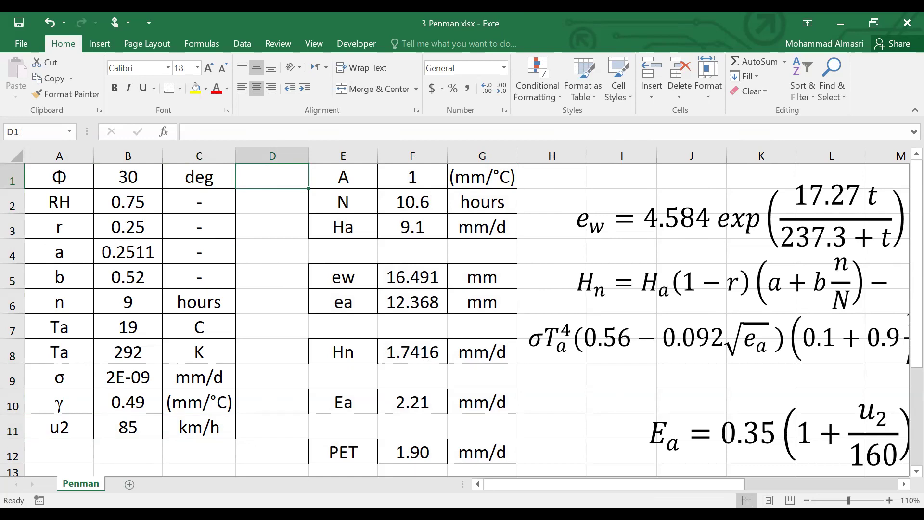
- Shift the results block down to start at E2 and move the a row from the inputs into E1:G1
{"action": "scroll", "coordinate": [130, 288], "scroll_direction": "down", "scroll_amount": 1}
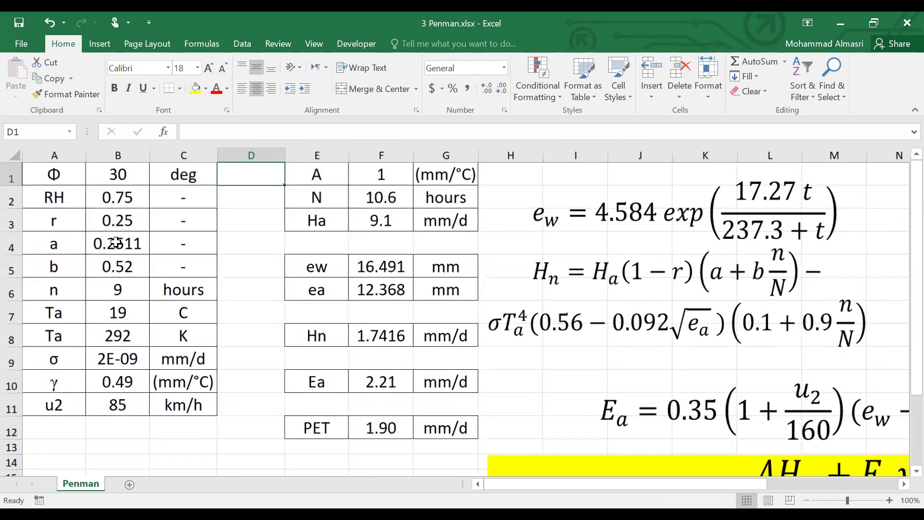
{"action": "left_click", "coordinate": [71, 250]}
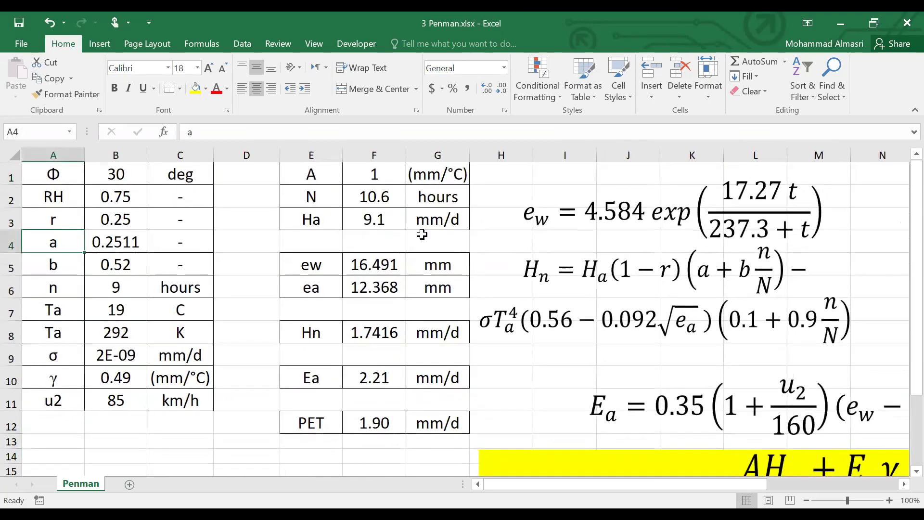
{"action": "left_click", "coordinate": [441, 424]}
{"action": "key", "text": "ctrl+a"}
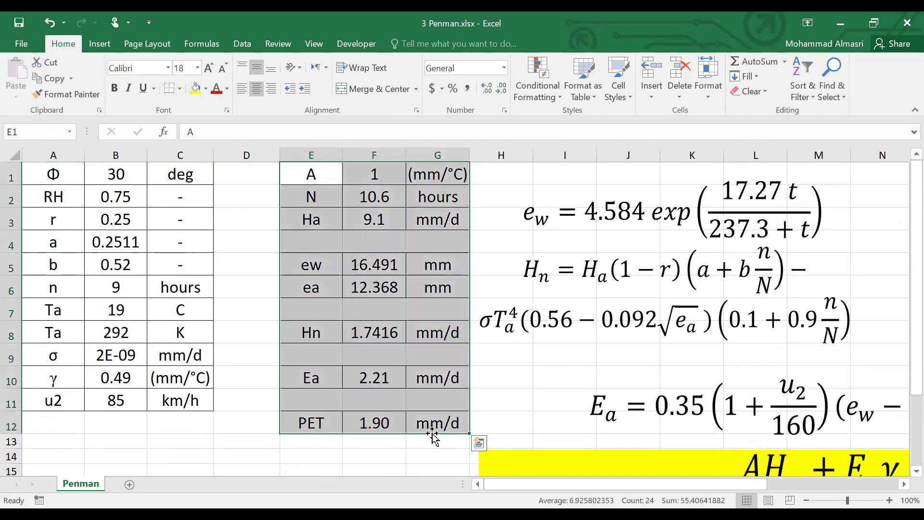
{"action": "left_click_drag", "start_coordinate": [434, 443], "coordinate": [435, 466]}
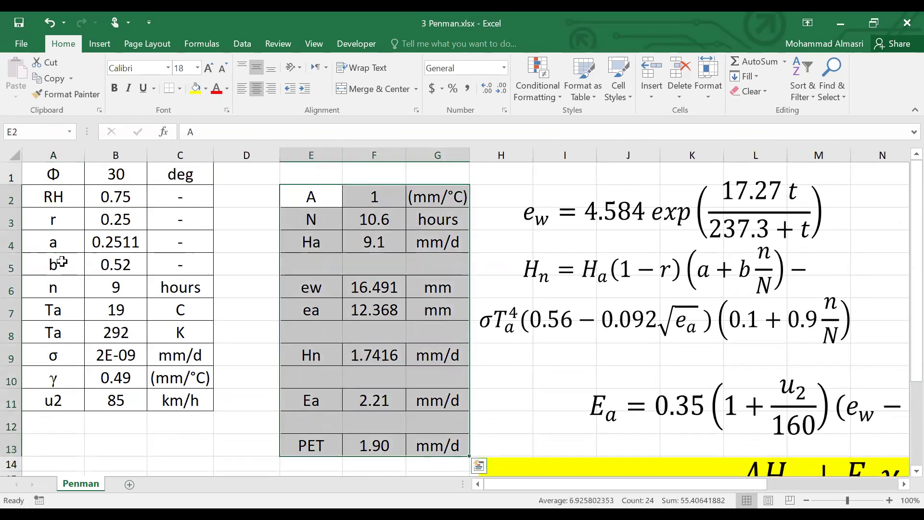
{"action": "left_click_drag", "start_coordinate": [54, 237], "coordinate": [455, 182]}
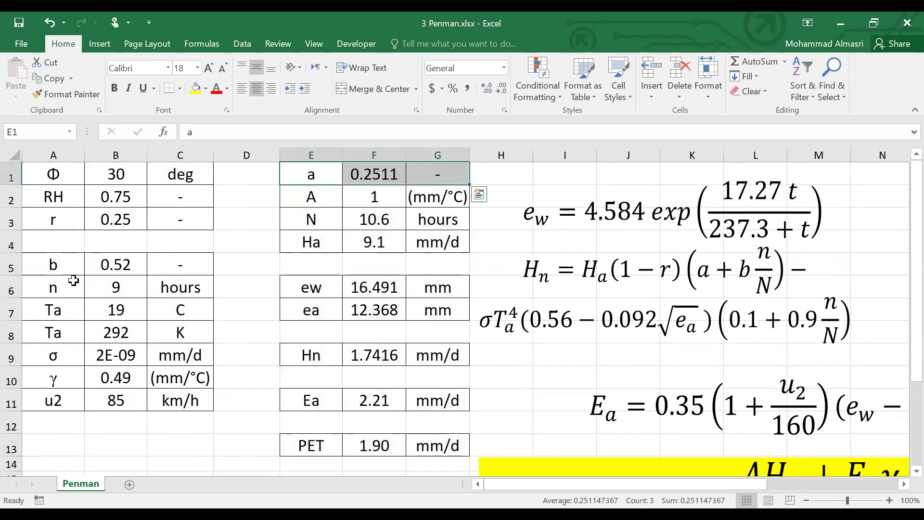
- Move the input rows b through u2 up one row to close the gap at row 4, and save the workbook
{"action": "left_click_drag", "start_coordinate": [72, 266], "coordinate": [205, 406]}
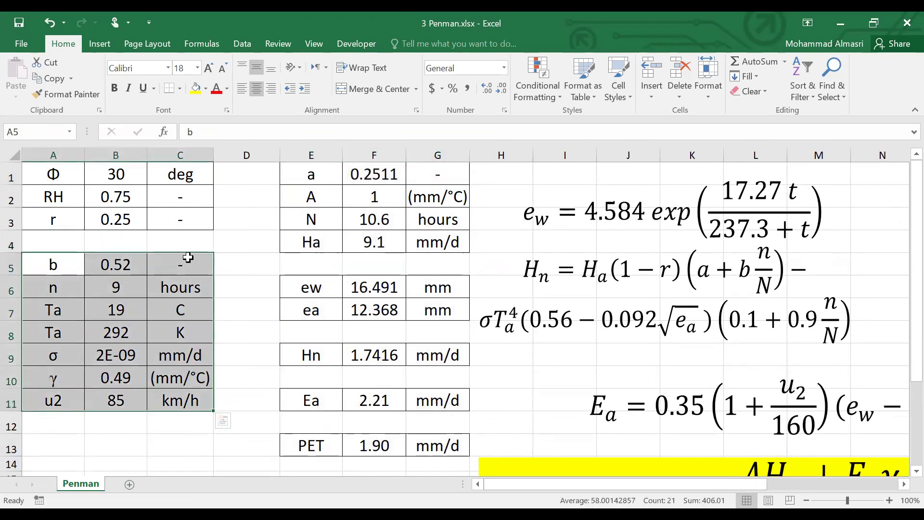
{"action": "left_click_drag", "start_coordinate": [186, 255], "coordinate": [189, 233]}
{"action": "left_click", "coordinate": [245, 217]}
{"action": "left_click", "coordinate": [18, 24]}
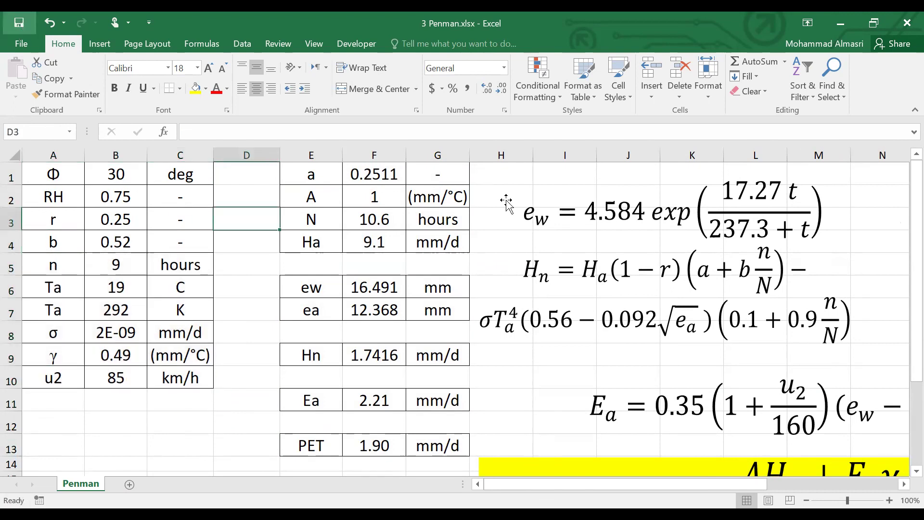
{"action": "left_click", "coordinate": [66, 384]}
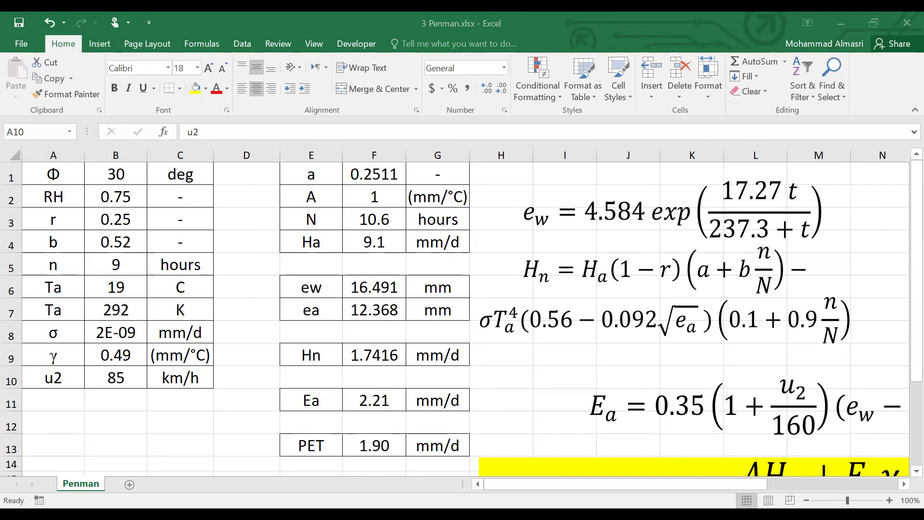
- Switch to the PowerPoint lecture and examine the Penman's Equation slide that defines the wind speed u2 and its unit
{"action": "key", "text": "alt+Tab"}
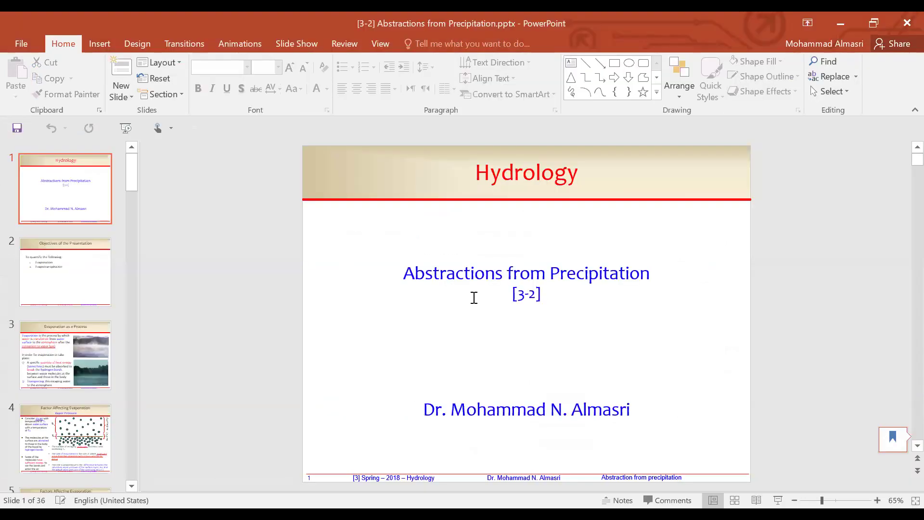
{"action": "key", "text": "End"}
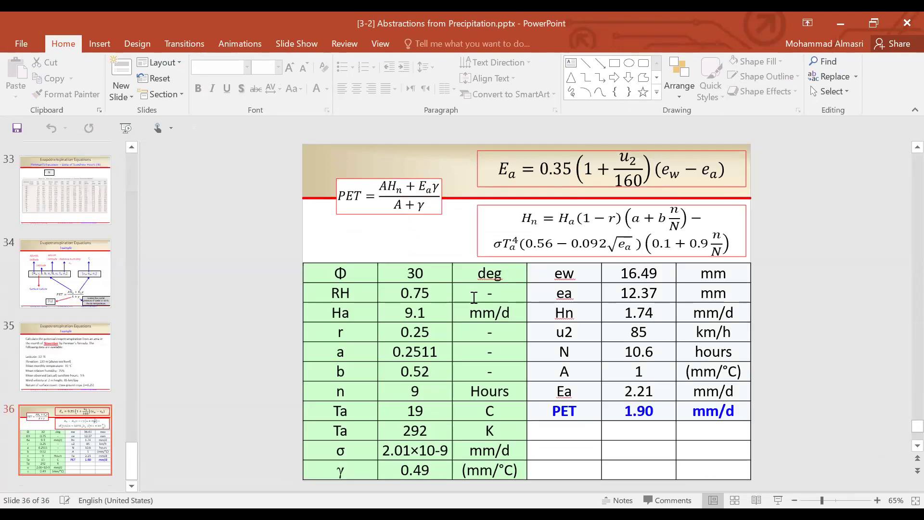
{"action": "key", "text": "Page_Up"}
{"action": "key", "text": "Page_Up"}
{"action": "key", "text": "Page_Up"}
{"action": "key", "text": "Page_Up"}
{"action": "key", "text": "Page_Up"}
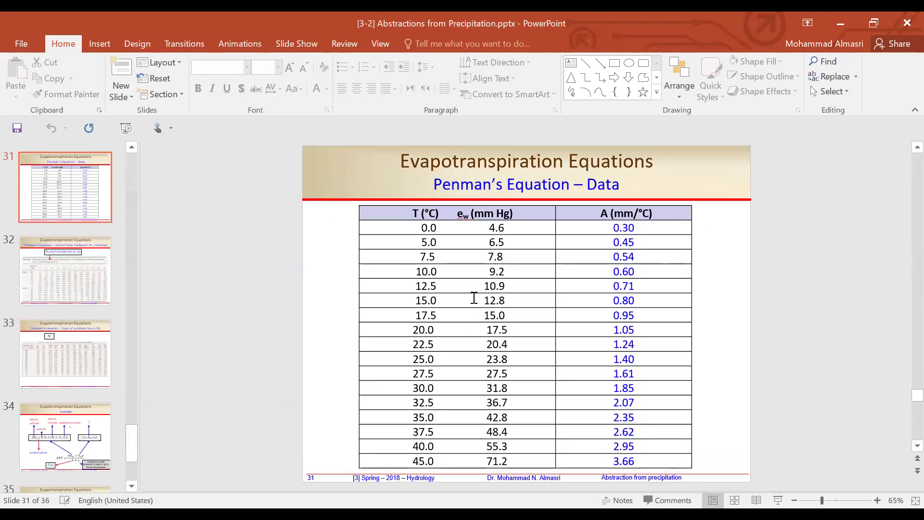
{"action": "key", "text": "Page_Up"}
{"action": "key", "text": "Page_Up"}
{"action": "key", "text": "Page_Up"}
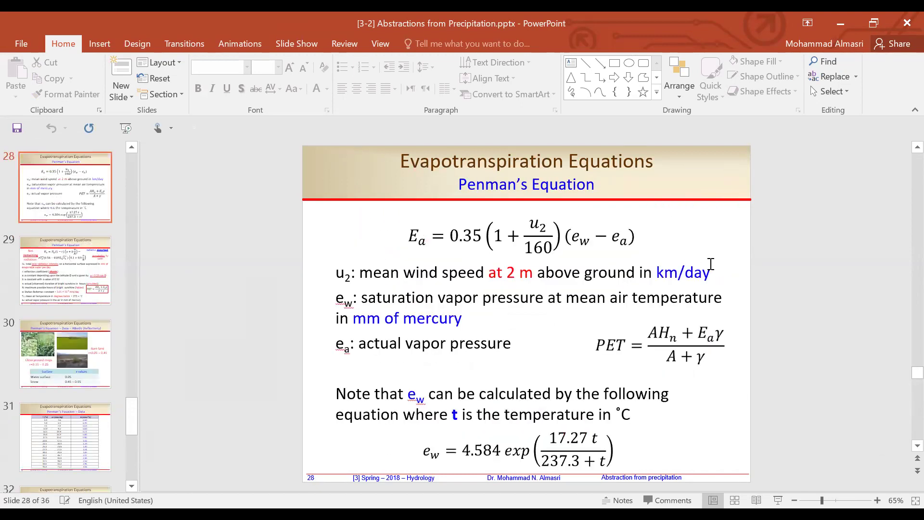
{"action": "left_click_drag", "start_coordinate": [713, 268], "coordinate": [671, 268]}
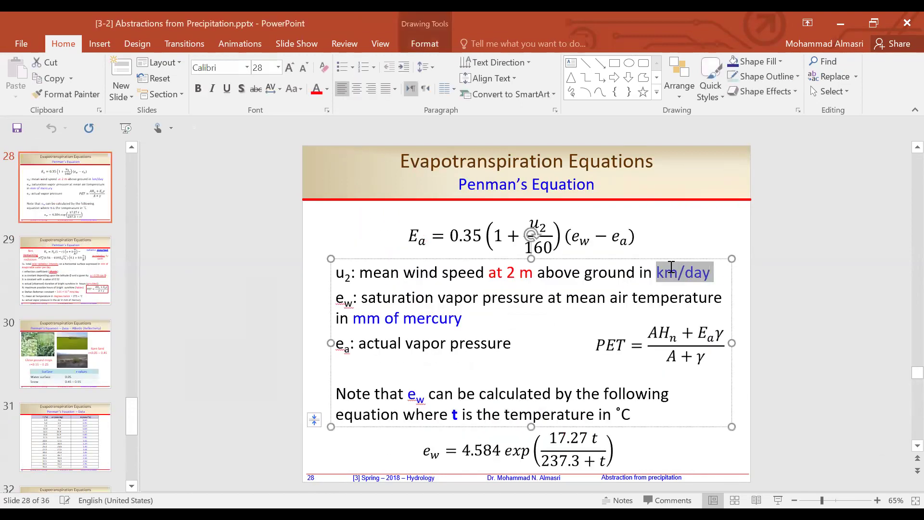
{"action": "left_click", "coordinate": [723, 216]}
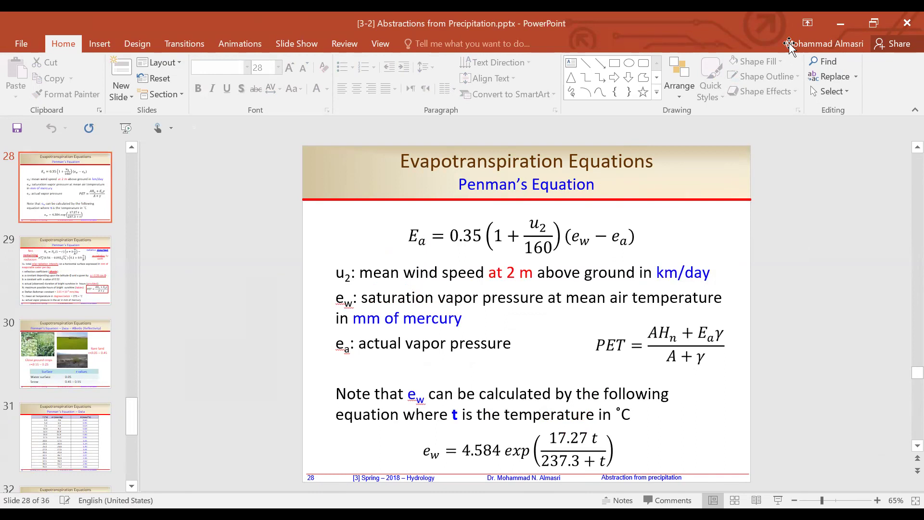
- Switch back to the Excel workbook and examine the Ea formula, the γ and Φ inputs, and the a, A, N and Ha values
{"action": "key", "text": "alt+Tab"}
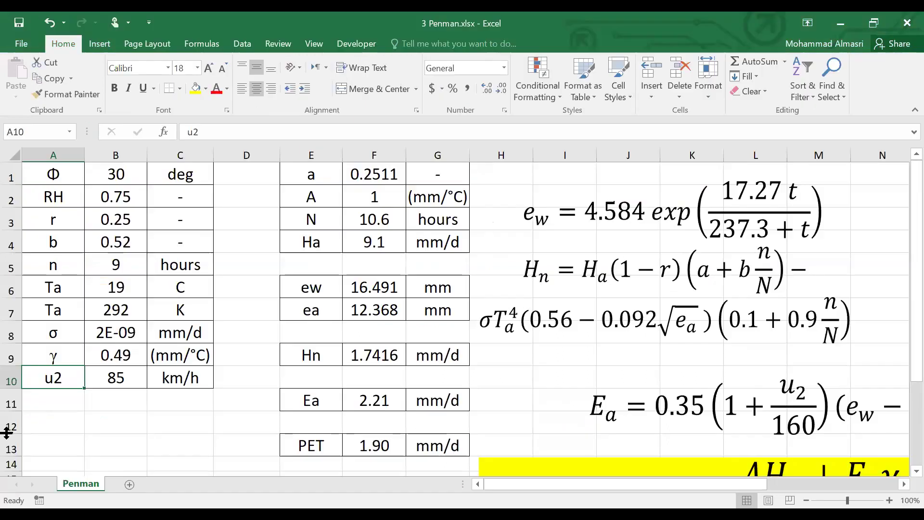
{"action": "left_click", "coordinate": [374, 400]}
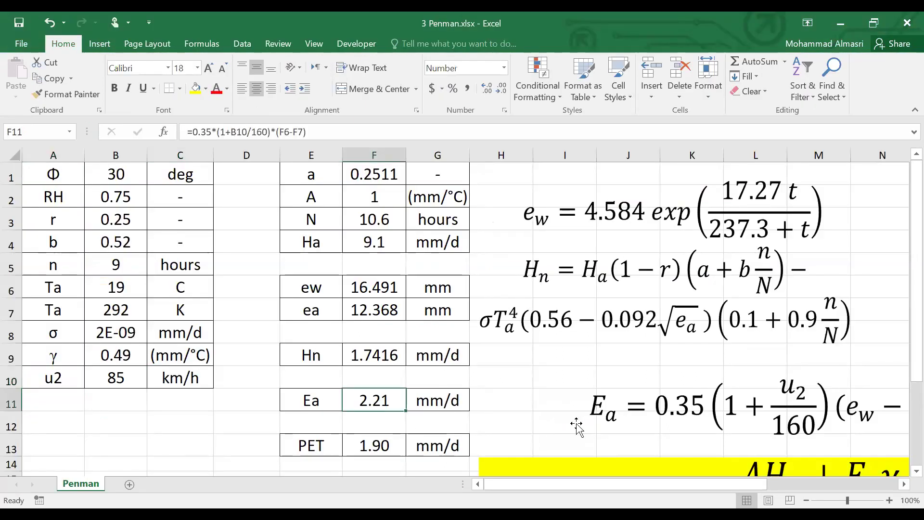
{"action": "left_click", "coordinate": [57, 358]}
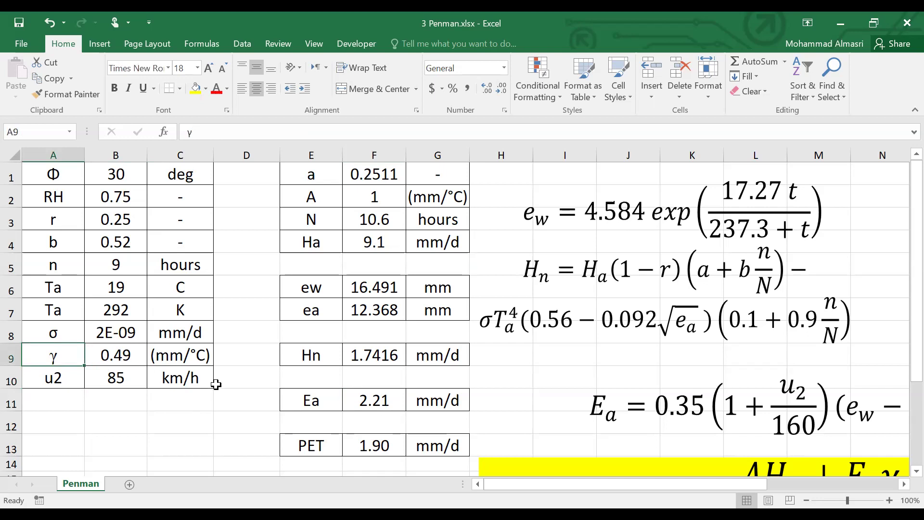
{"action": "left_click", "coordinate": [364, 401]}
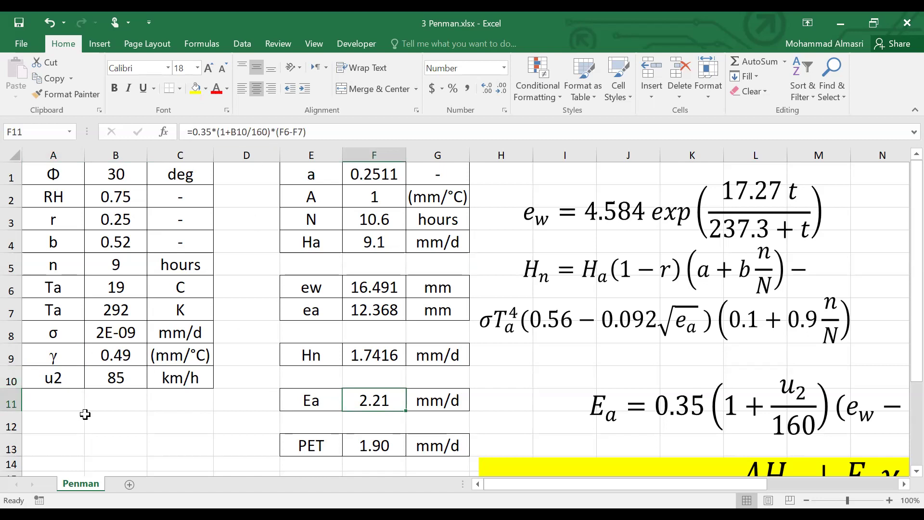
{"action": "left_click", "coordinate": [79, 365]}
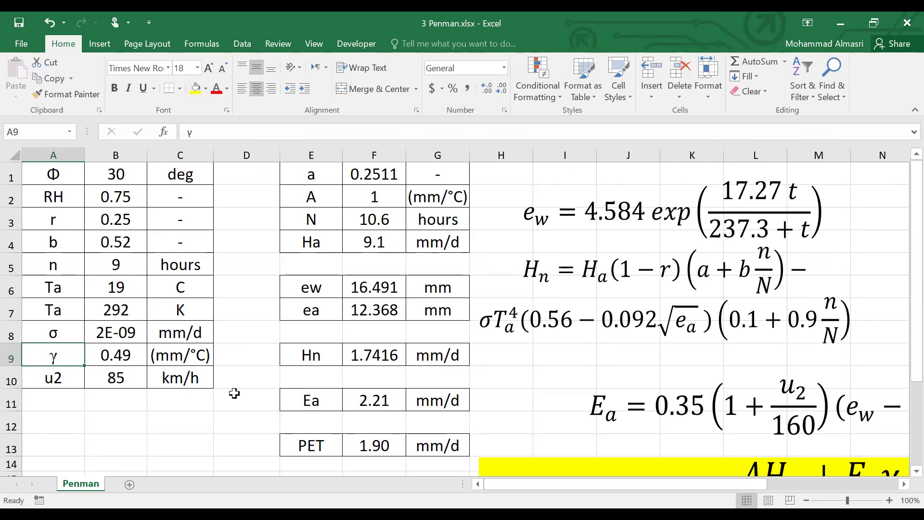
{"action": "left_click", "coordinate": [741, 290]}
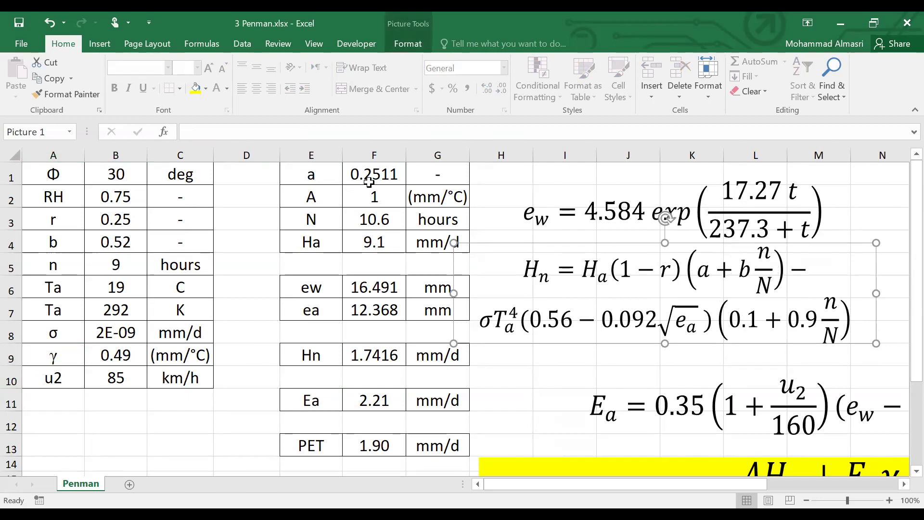
{"action": "key", "text": "Escape"}
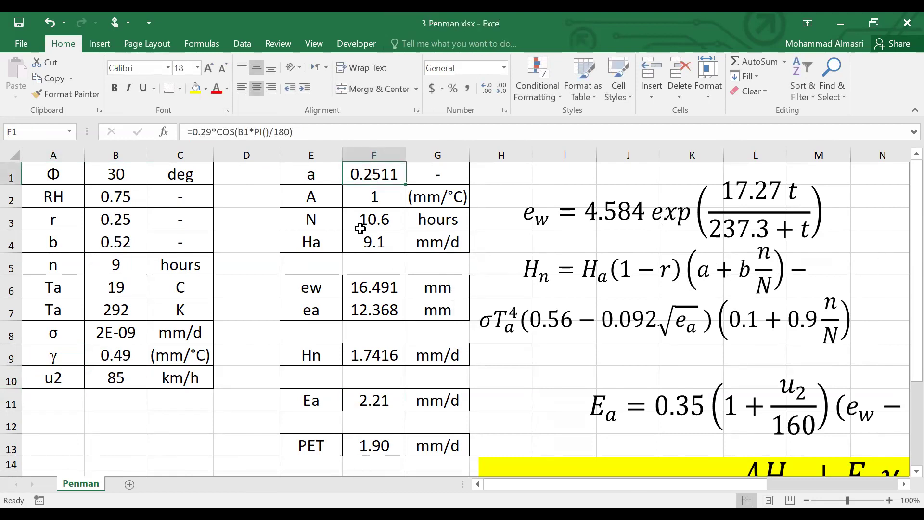
{"action": "left_click", "coordinate": [371, 196]}
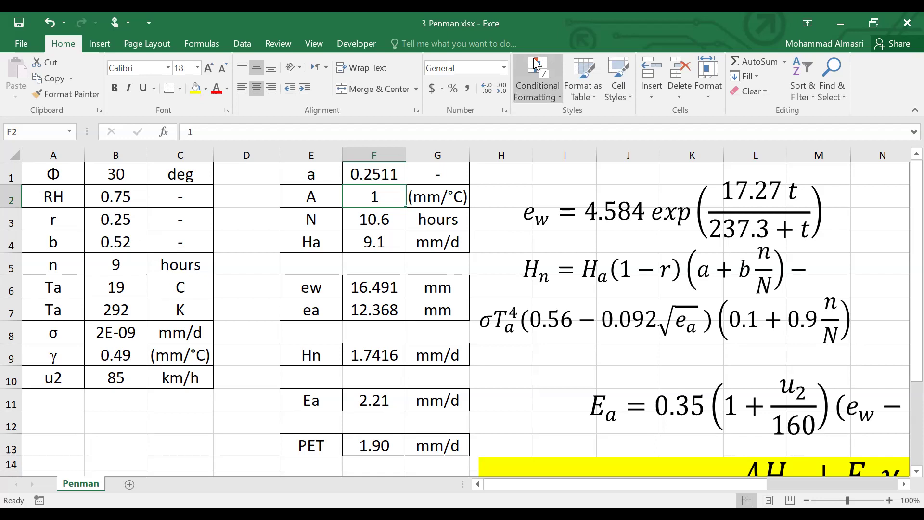
{"action": "key", "text": "Return"}
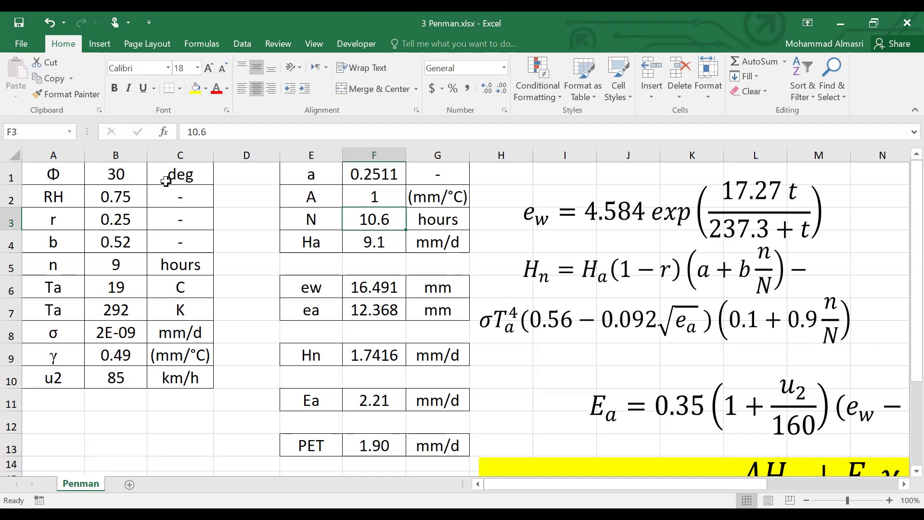
{"action": "left_click", "coordinate": [124, 176]}
{"action": "left_click", "coordinate": [379, 245]}
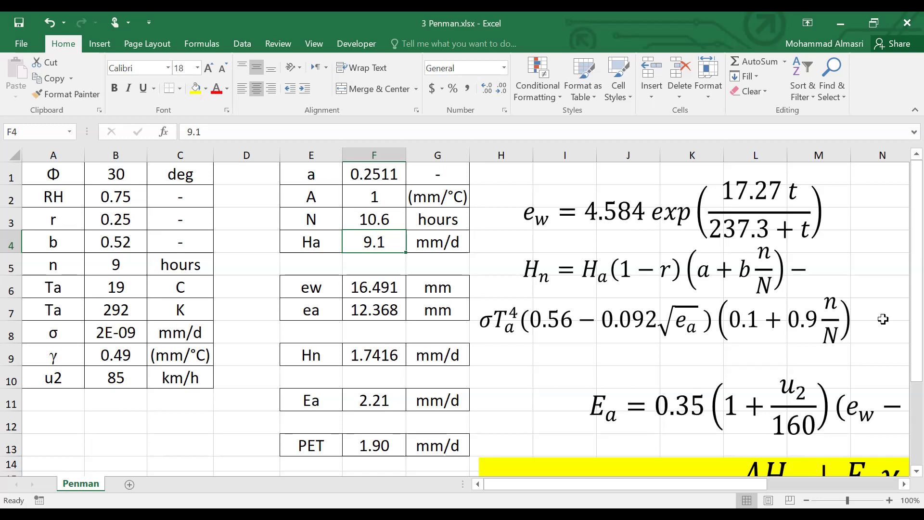
- Compare the ew, ea and Hn cell formulas with the equation pictures beside them, including the RH input used for ea
{"action": "left_click", "coordinate": [756, 212]}
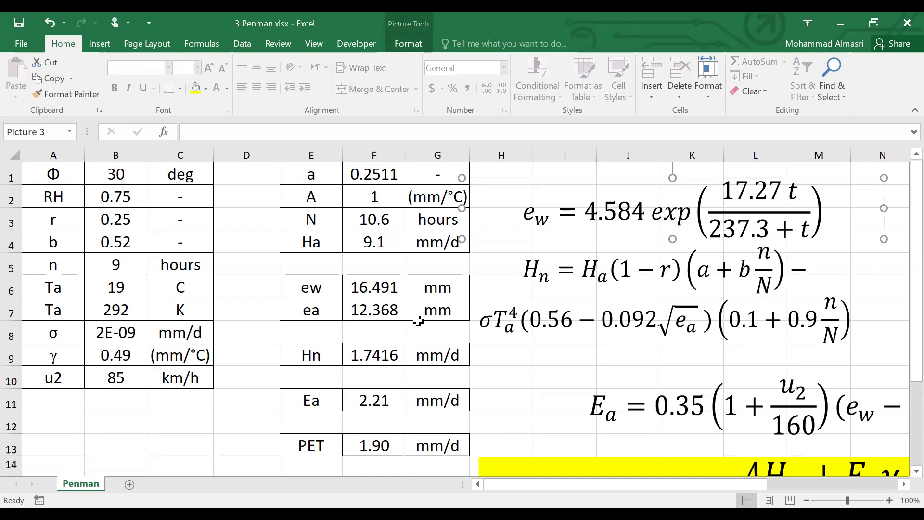
{"action": "left_click", "coordinate": [387, 310]}
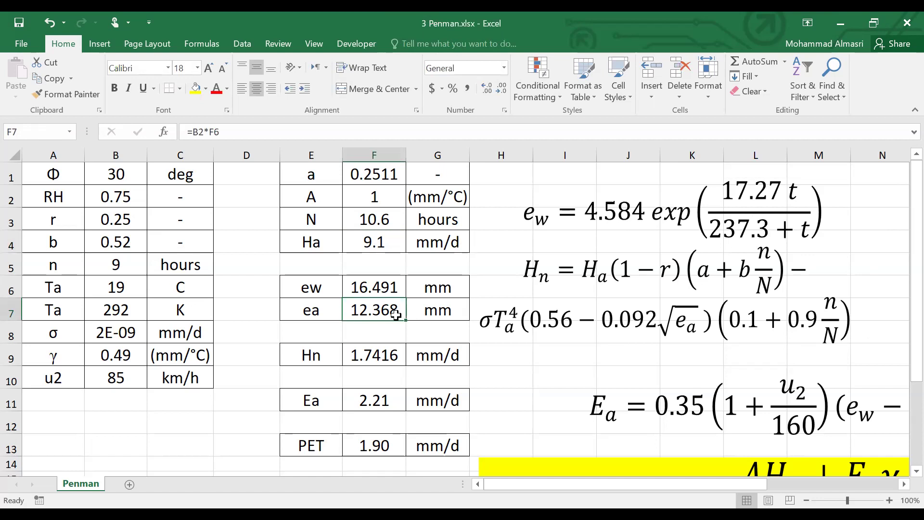
{"action": "left_click", "coordinate": [384, 290]}
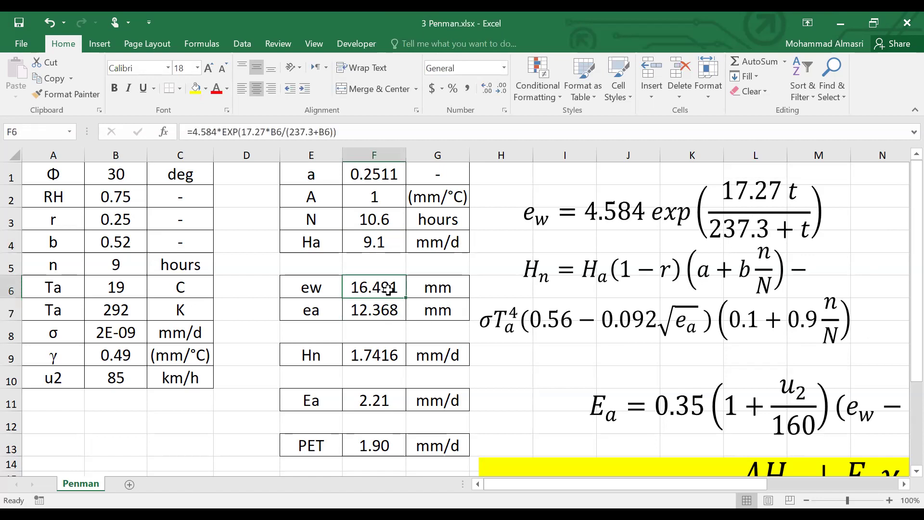
{"action": "left_click", "coordinate": [116, 198]}
{"action": "left_click", "coordinate": [371, 309]}
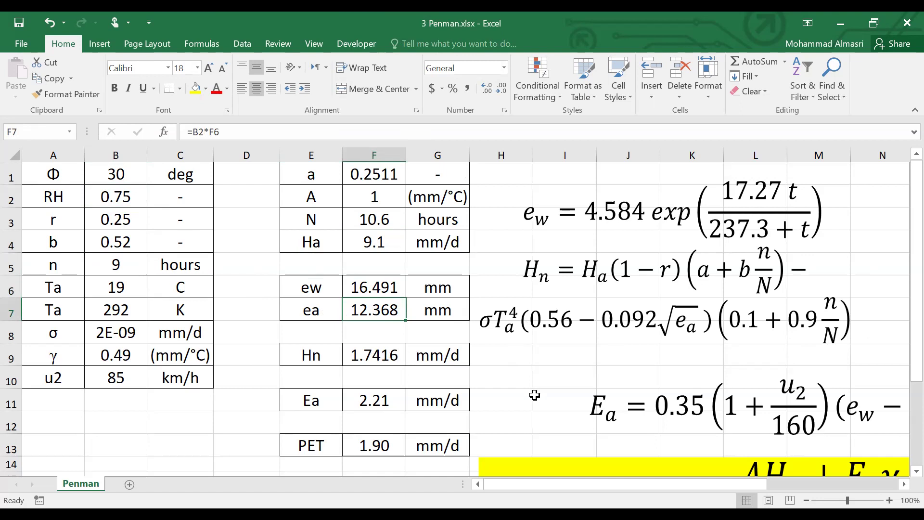
{"action": "key", "text": "Down"}
{"action": "key", "text": "Down"}
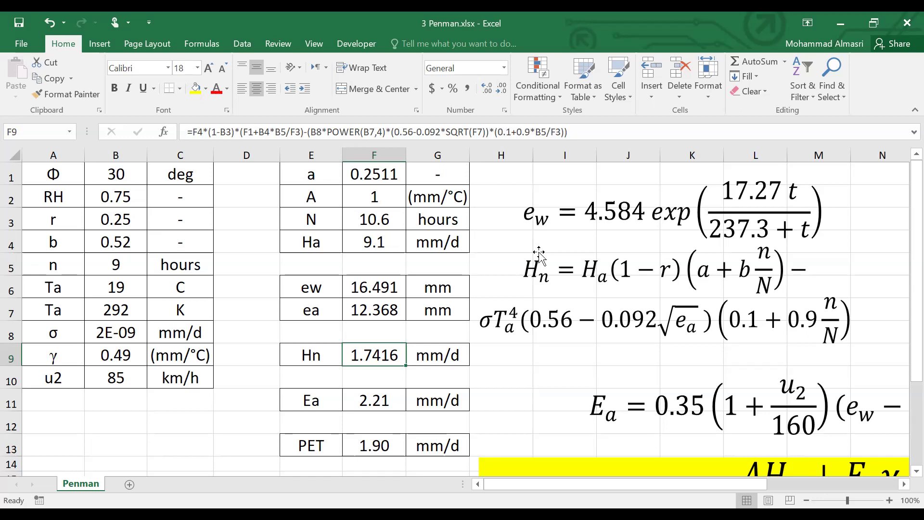
{"action": "left_click", "coordinate": [682, 280]}
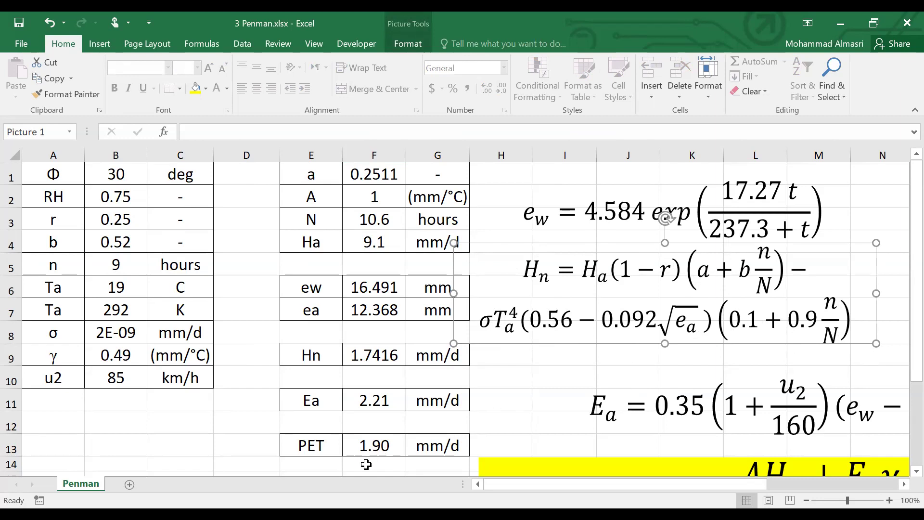
- Move the Ea equation picture up to about rows 9 to 11, fully in view, and select the Ea value in F11
{"action": "left_click", "coordinate": [326, 402]}
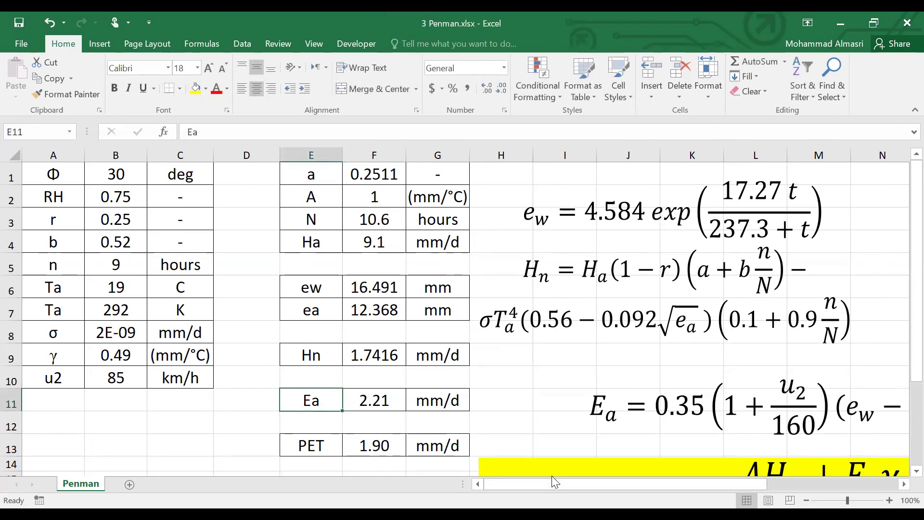
{"action": "left_click", "coordinate": [362, 405]}
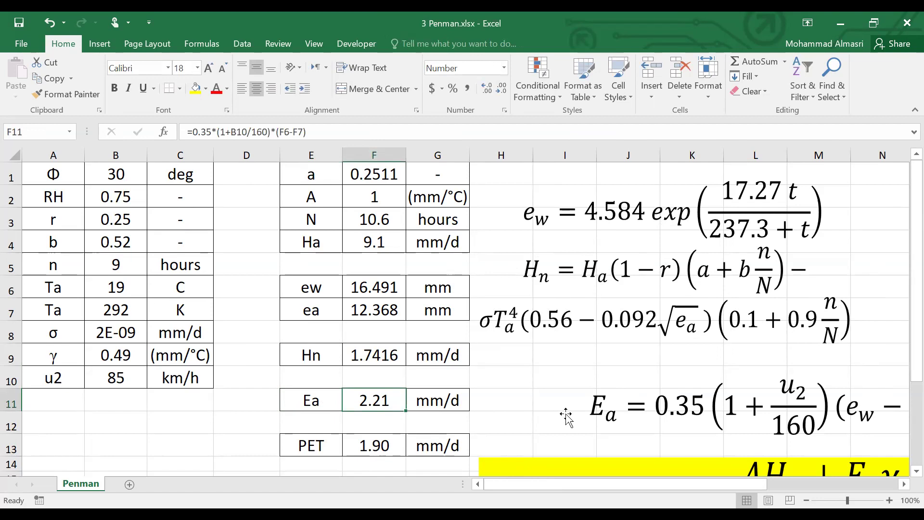
{"action": "left_click_drag", "start_coordinate": [668, 398], "coordinate": [633, 382]}
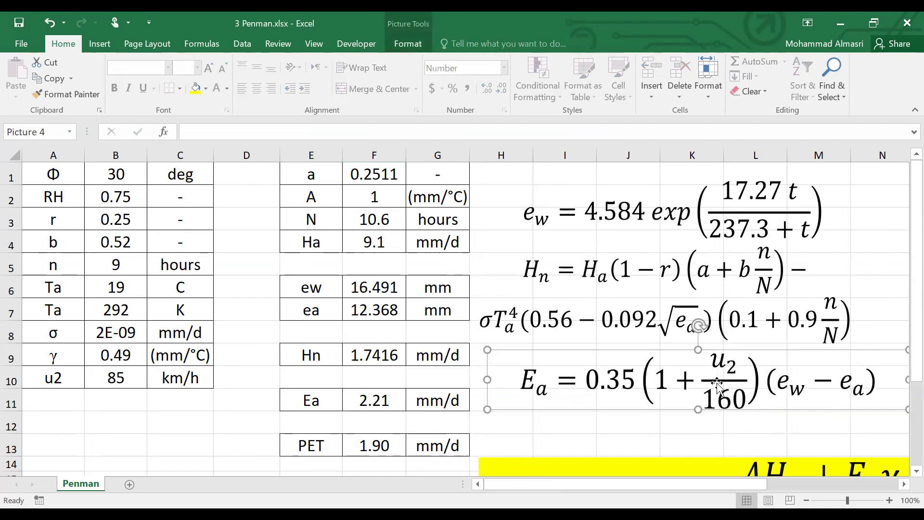
{"action": "left_click", "coordinate": [400, 400]}
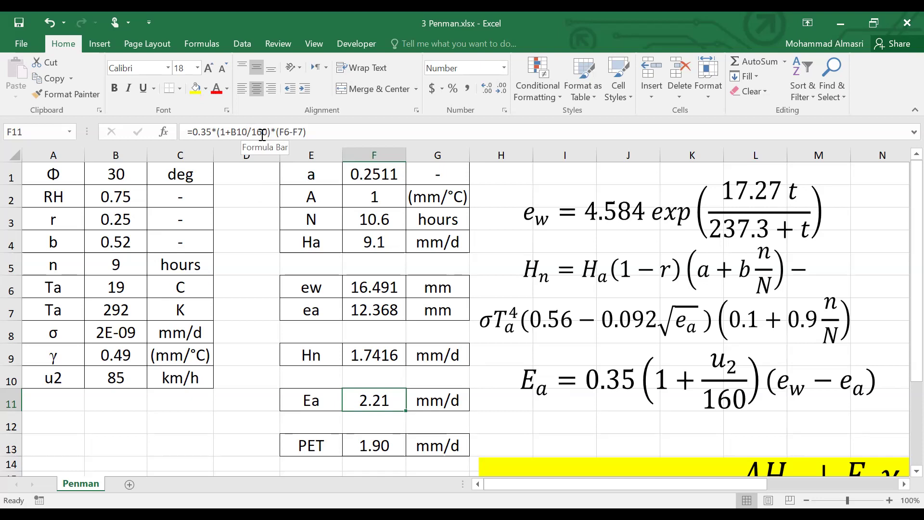
{"action": "left_click", "coordinate": [247, 132]}
{"action": "type", "text": "^2"}
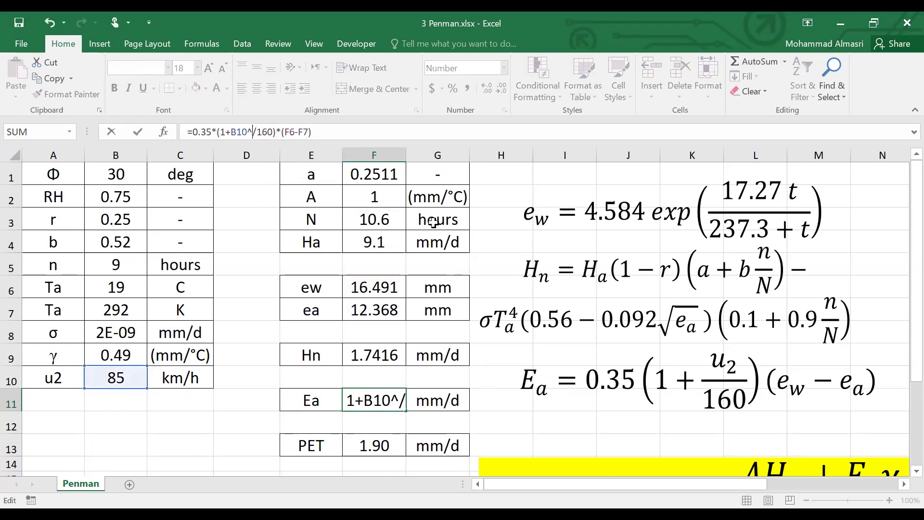
{"action": "type", "text": "4"}
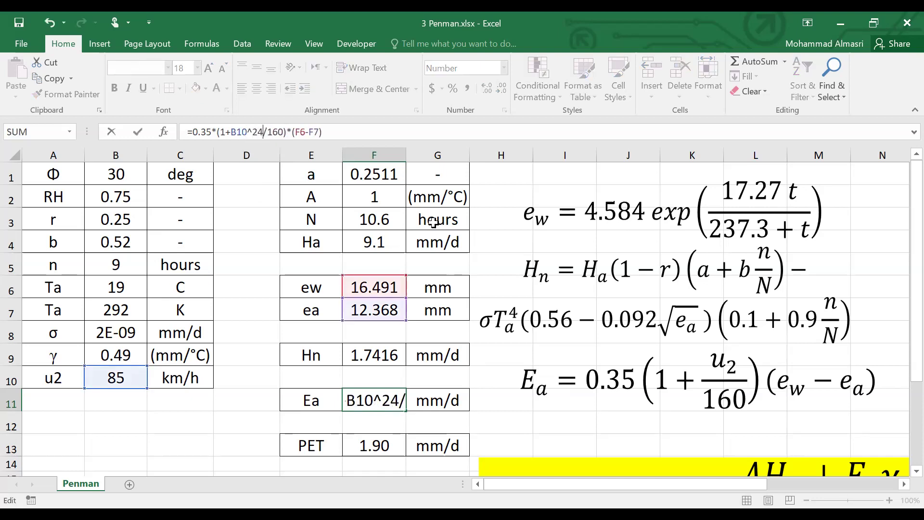
{"action": "key", "text": "Return"}
{"action": "key", "text": "ctrl+z"}
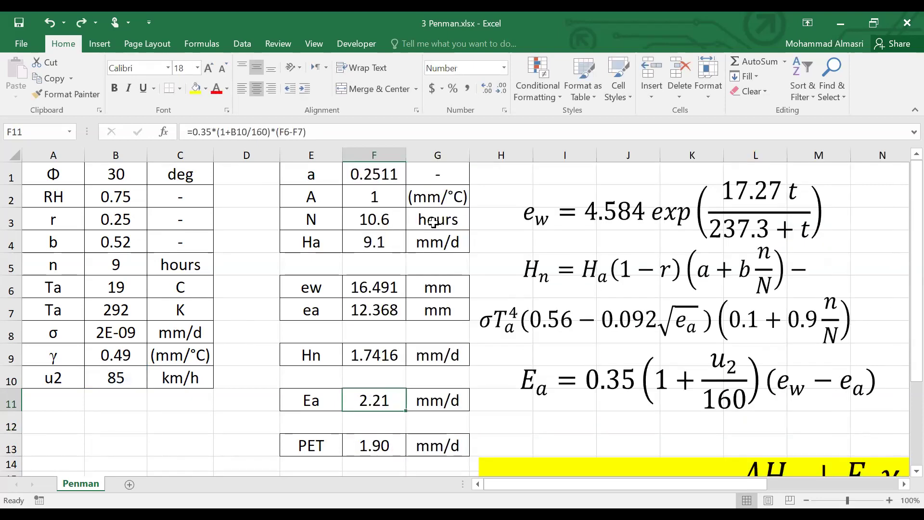
- Convert the wind speed to km/day in the Ea cell F11 by changing its formula to =0.35*(1+24*B10/160)*(F6-F7)
{"action": "left_click", "coordinate": [232, 129]}
{"action": "type", "text": "24"}
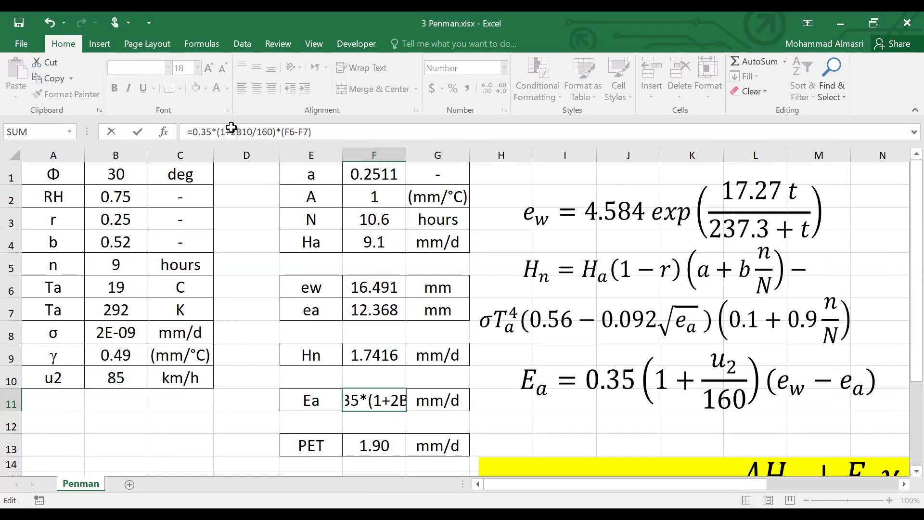
{"action": "type", "text": "*"}
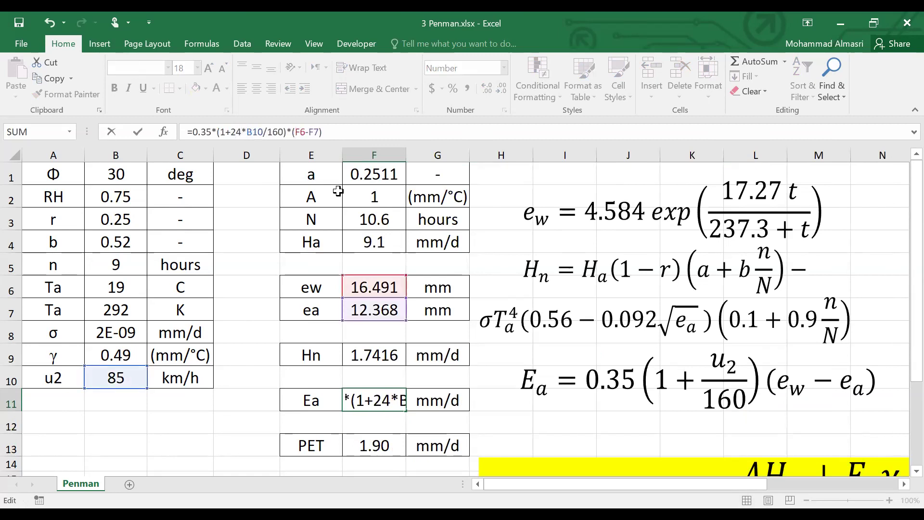
{"action": "key", "text": "Return"}
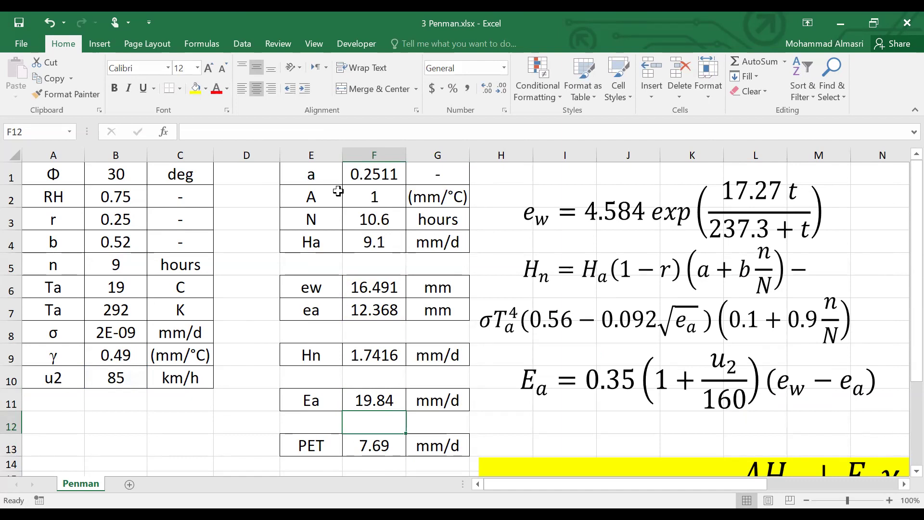
{"action": "key", "text": "Up"}
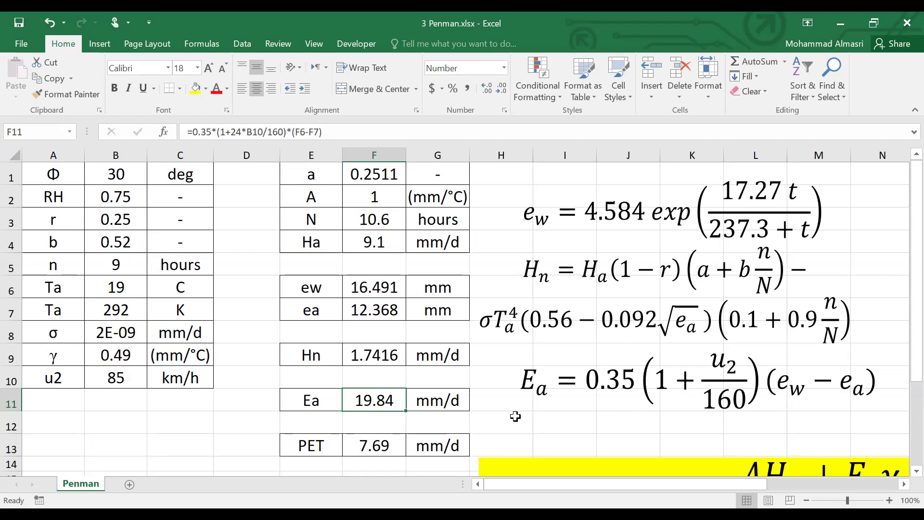
- Inspect the PET formula in F13 and move the yellow PET equation picture up to start at about row 11
{"action": "left_click", "coordinate": [387, 444]}
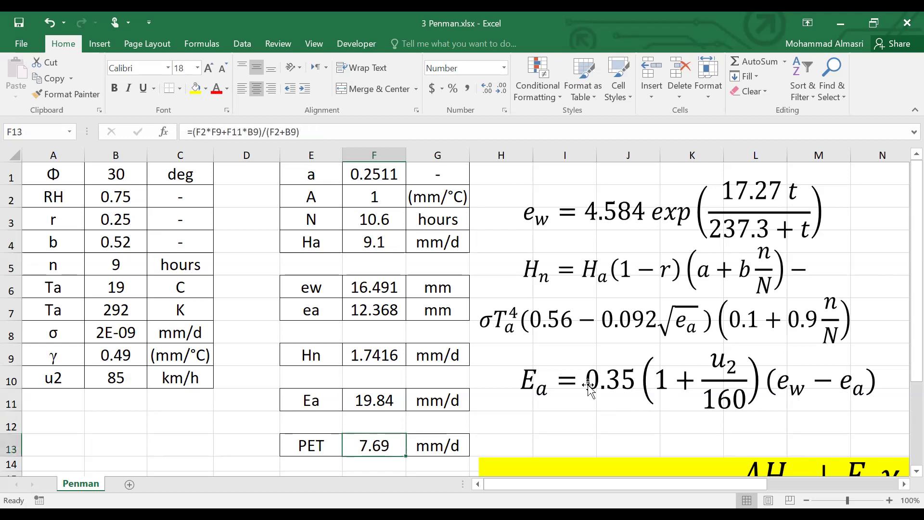
{"action": "left_click_drag", "start_coordinate": [698, 463], "coordinate": [711, 236]}
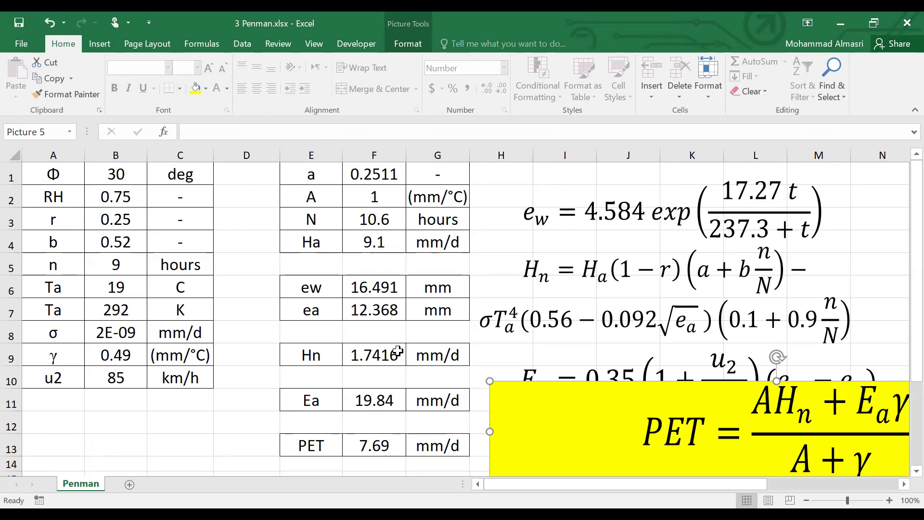
- Review the latitude input in B1 and the N and Ha entries that depend on it
{"action": "left_click", "coordinate": [120, 177]}
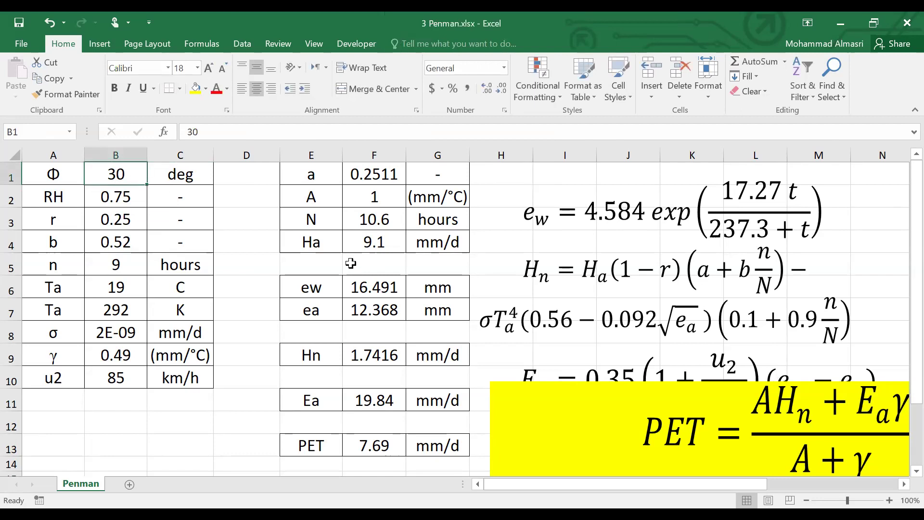
{"action": "left_click", "coordinate": [320, 217]}
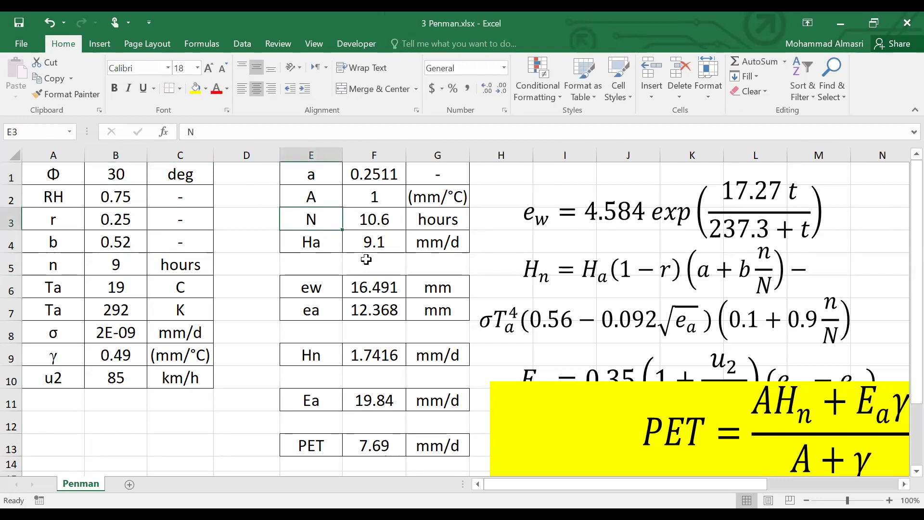
{"action": "left_click", "coordinate": [327, 245]}
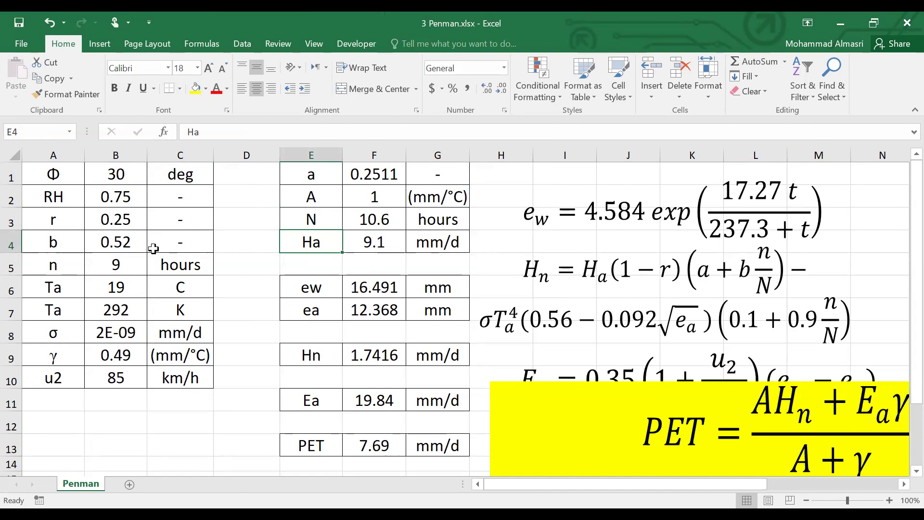
- Try a relative humidity of 0.6 in B2 to test its effect on PET
{"action": "left_click", "coordinate": [124, 195]}
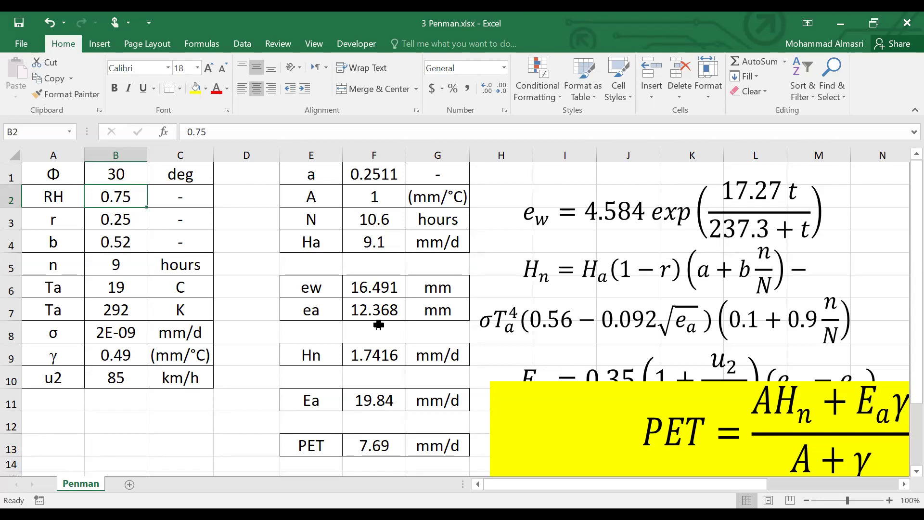
{"action": "type", "text": "0.6"}
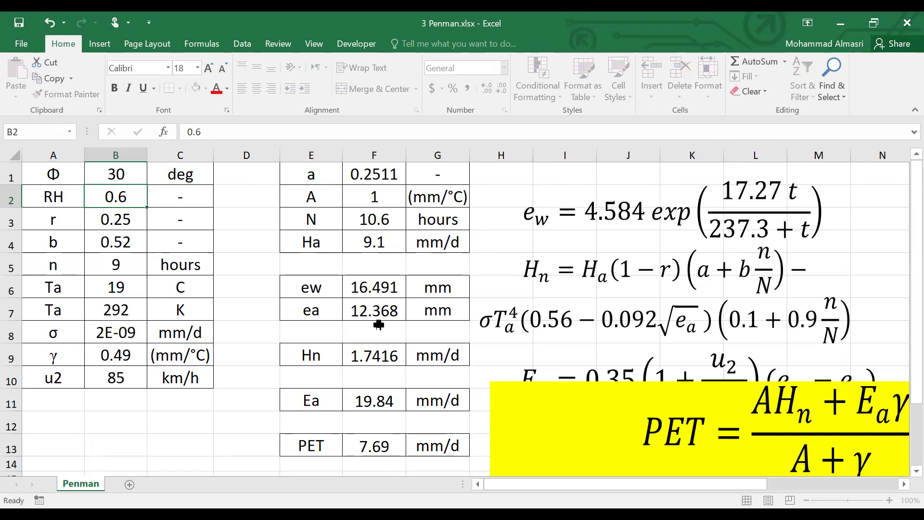
{"action": "key", "text": "Return"}
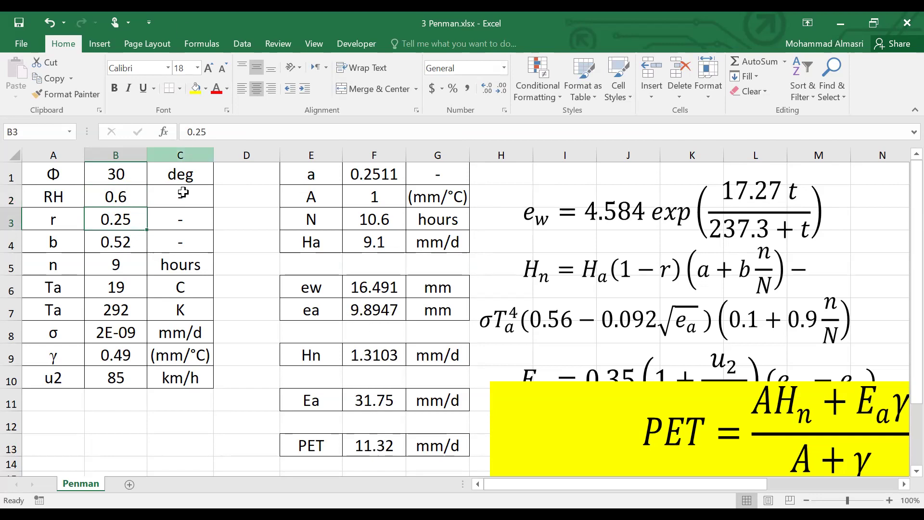
- Shade the Ea row E11:G11 light orange and the PET row E13:G13 light olive green
{"action": "left_click", "coordinate": [304, 399]}
{"action": "left_click_drag", "start_coordinate": [394, 399], "coordinate": [419, 398]}
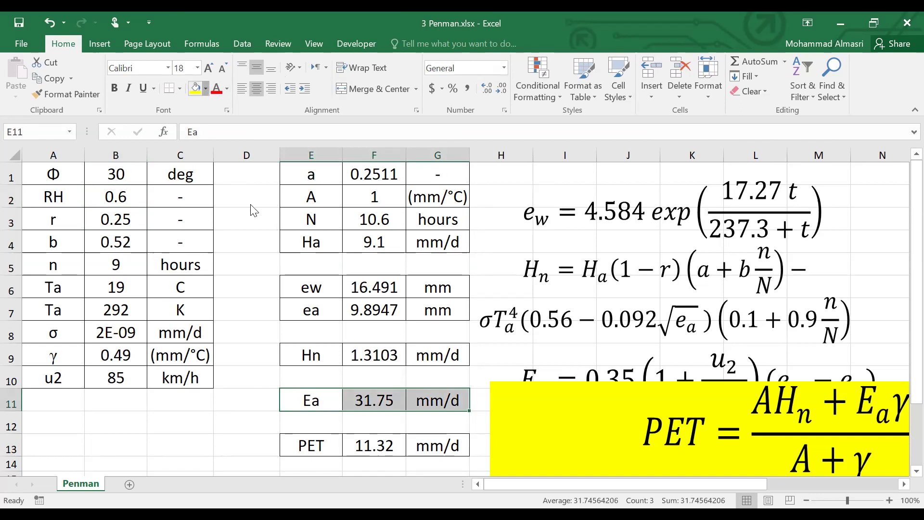
{"action": "left_click", "coordinate": [206, 88]}
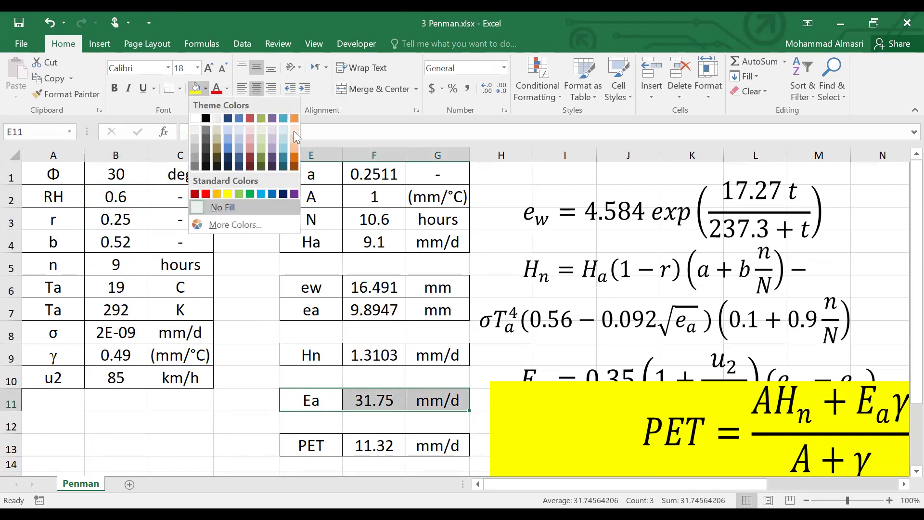
{"action": "left_click", "coordinate": [249, 131]}
{"action": "left_click_drag", "start_coordinate": [311, 445], "coordinate": [457, 446]}
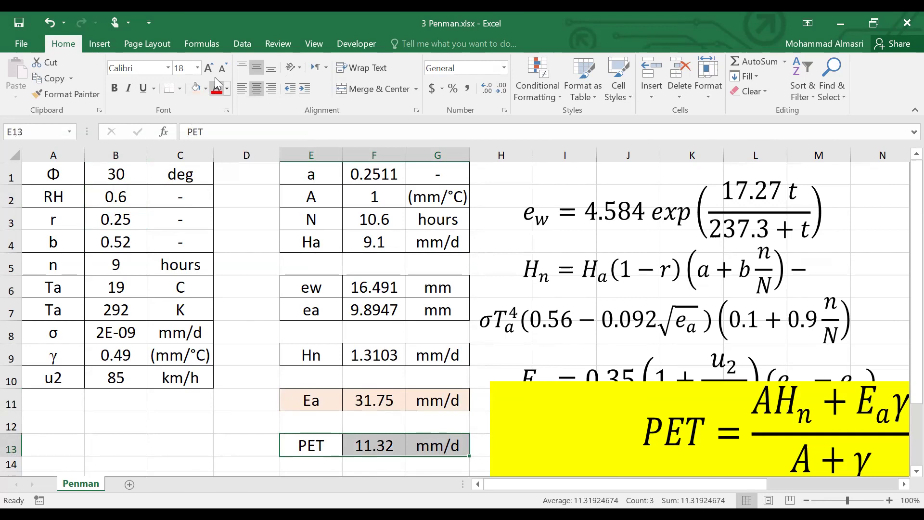
{"action": "left_click", "coordinate": [206, 89]}
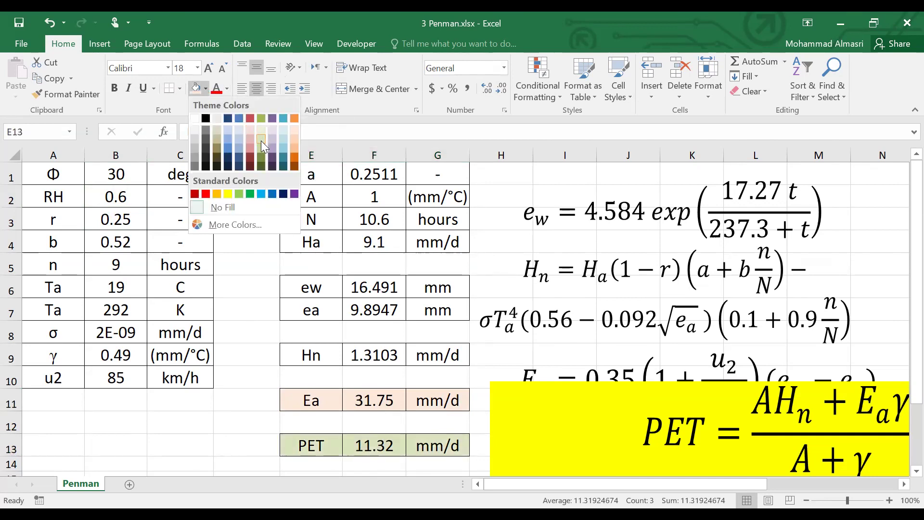
{"action": "left_click", "coordinate": [261, 130]}
{"action": "left_click", "coordinate": [178, 444]}
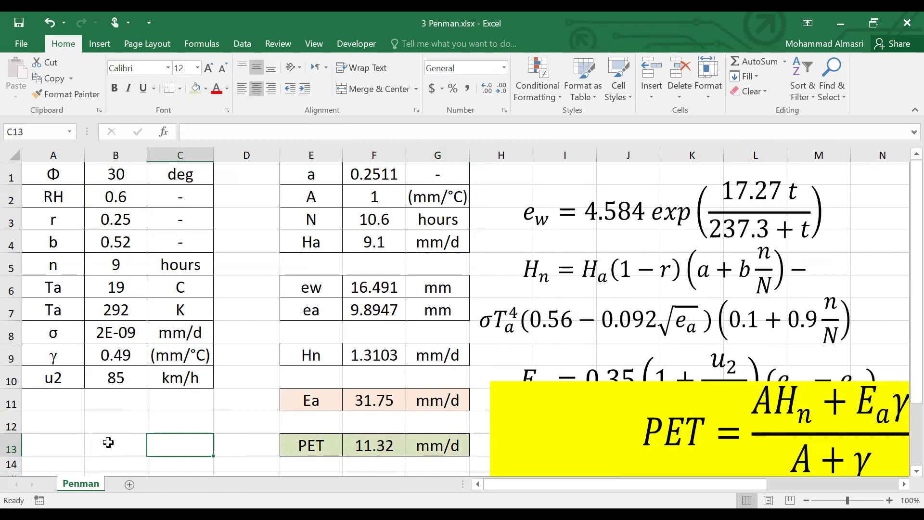
- Try a relative humidity of 0.9 in B2 and undo it, keeping the green fill on the PET row
{"action": "left_click", "coordinate": [130, 201]}
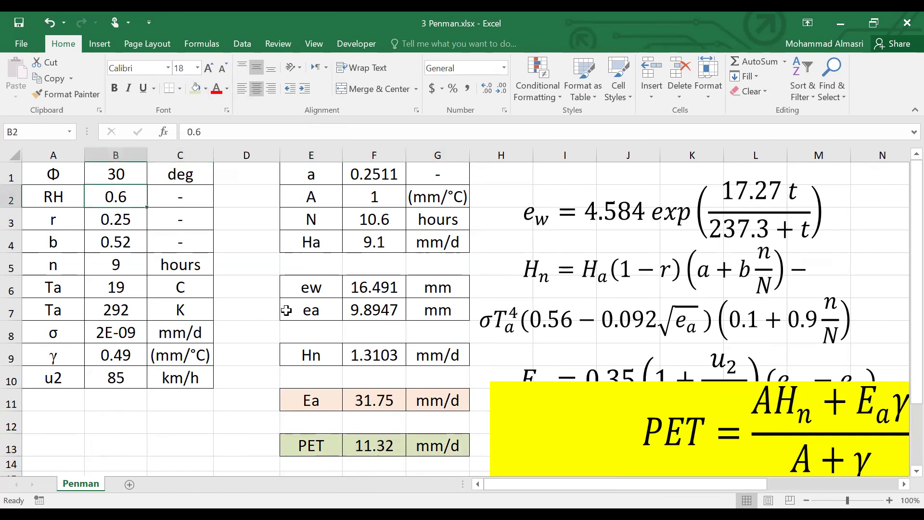
{"action": "type", "text": "0.9"}
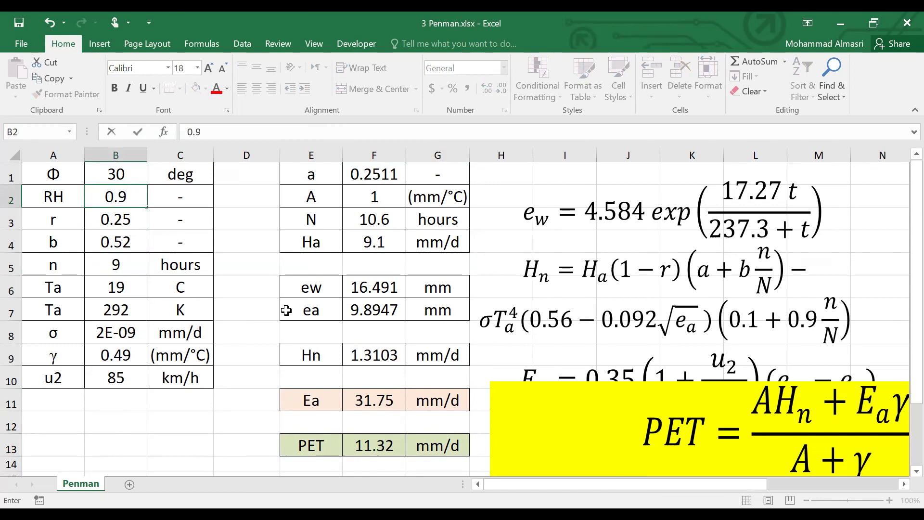
{"action": "key", "text": "Return"}
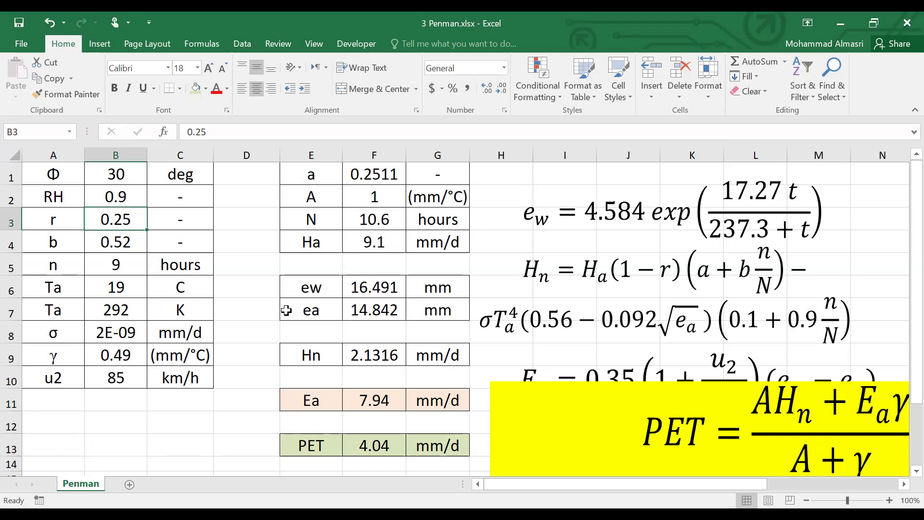
{"action": "key", "text": "ctrl+z"}
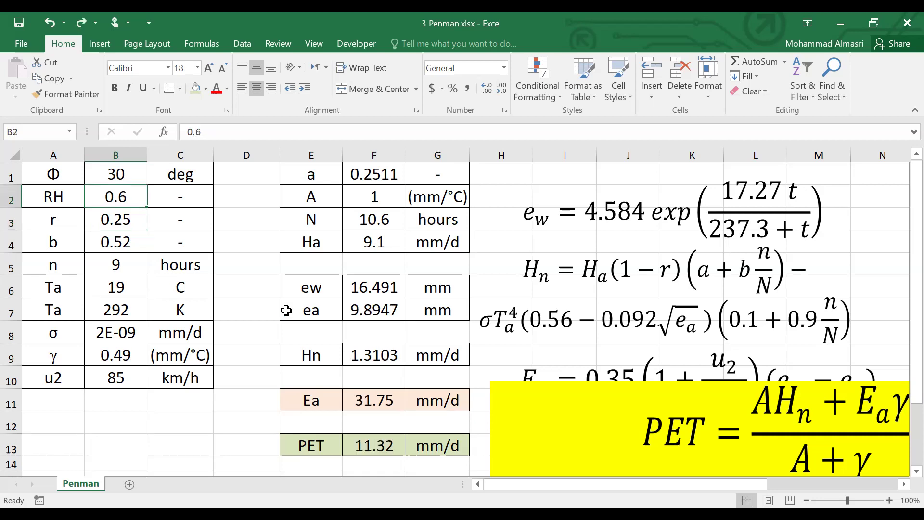
{"action": "key", "text": "ctrl+z"}
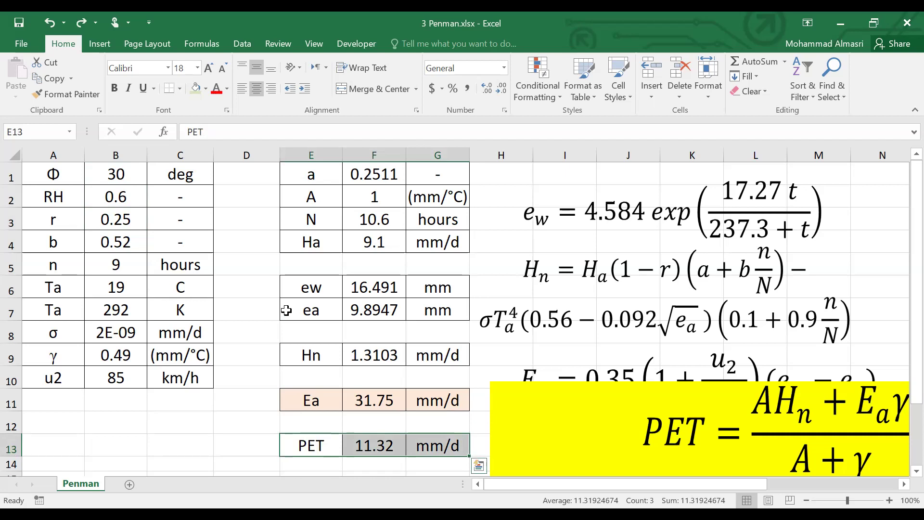
{"action": "key", "text": "ctrl+y"}
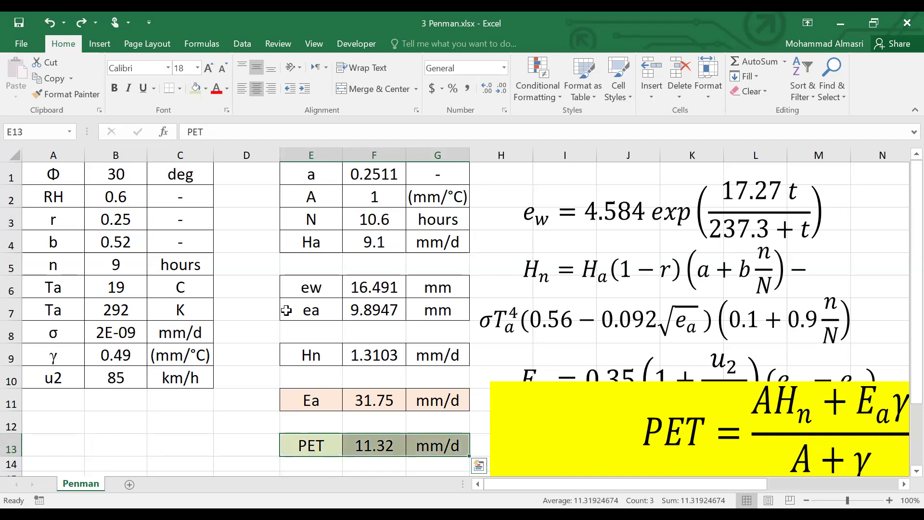
- Set the relative humidity in B2 to 0.75
{"action": "left_click", "coordinate": [102, 190]}
{"action": "type", "text": "0"}
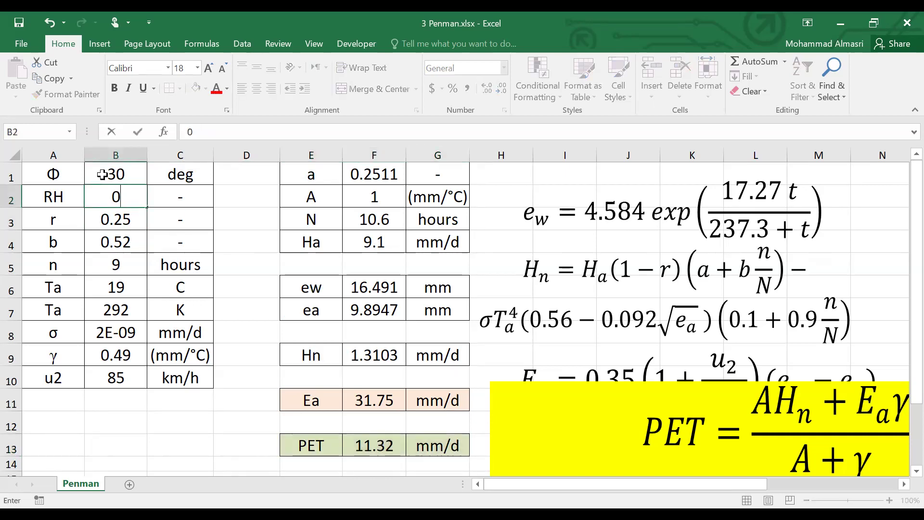
{"action": "type", "text": ".75"}
{"action": "key", "text": "Return"}
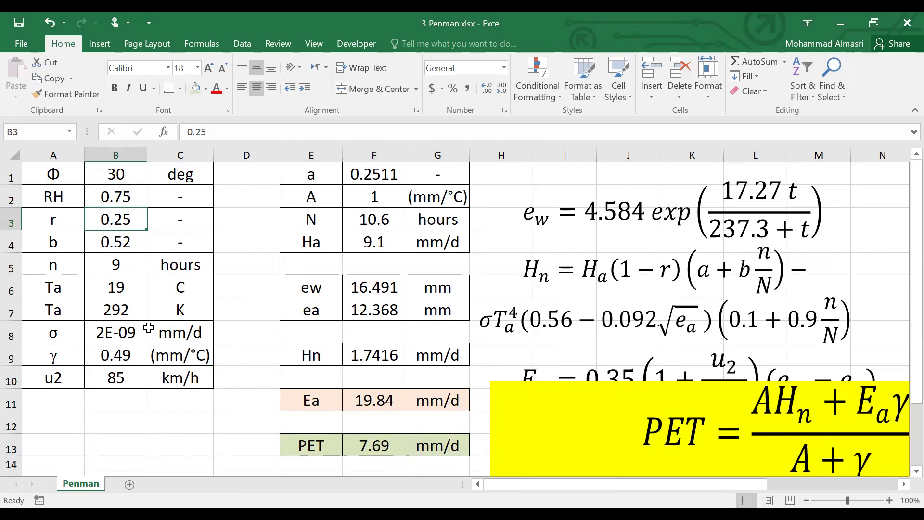
- Test how r affects PET by trying 0.5 and 0.1 in B3, undoing each change
{"action": "type", "text": "0.5"}
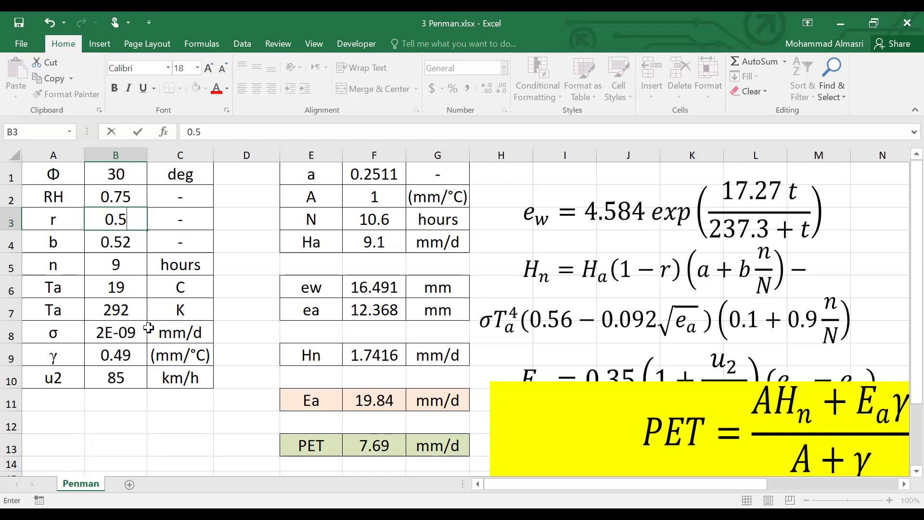
{"action": "key", "text": "Return"}
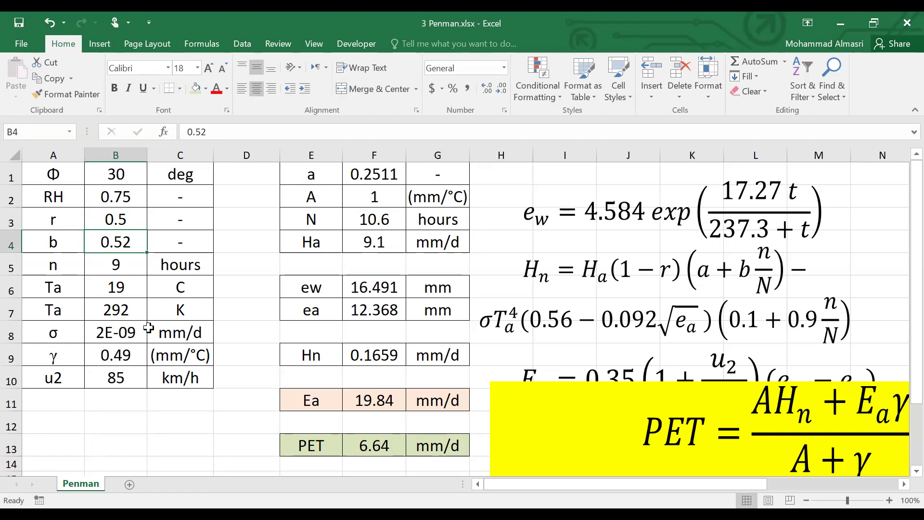
{"action": "key", "text": "ctrl+z"}
{"action": "type", "text": "0.1"}
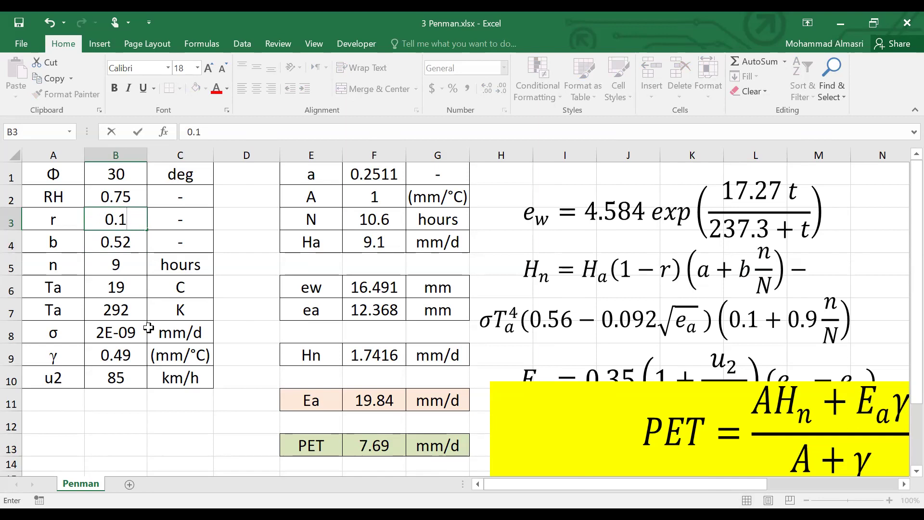
{"action": "key", "text": "Return"}
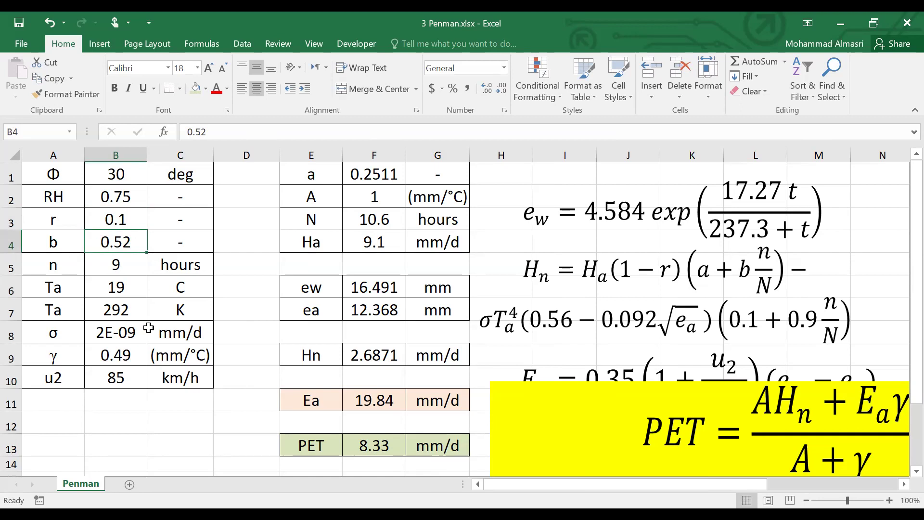
{"action": "key", "text": "ctrl+z"}
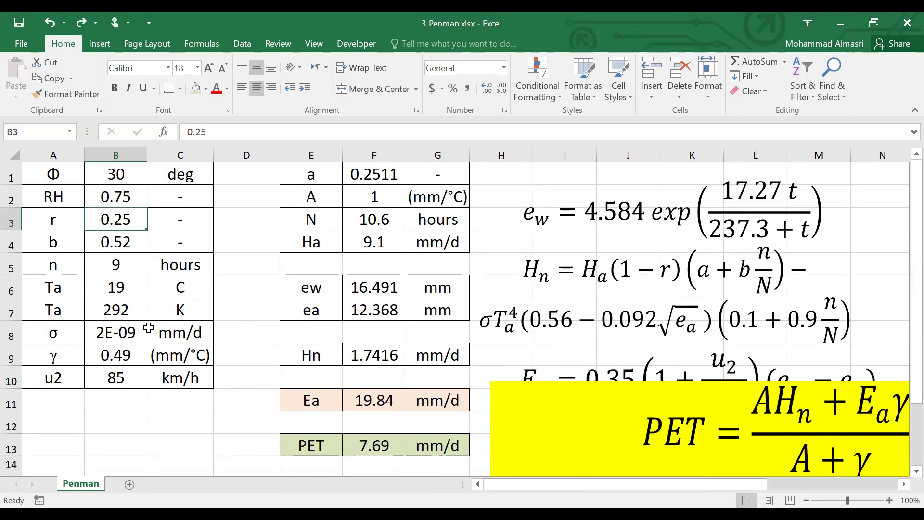
- Test how sunshine hours n affect PET by trying 5 and 12 in B5, and undo both changes
{"action": "key", "text": "Down"}
{"action": "key", "text": "Down"}
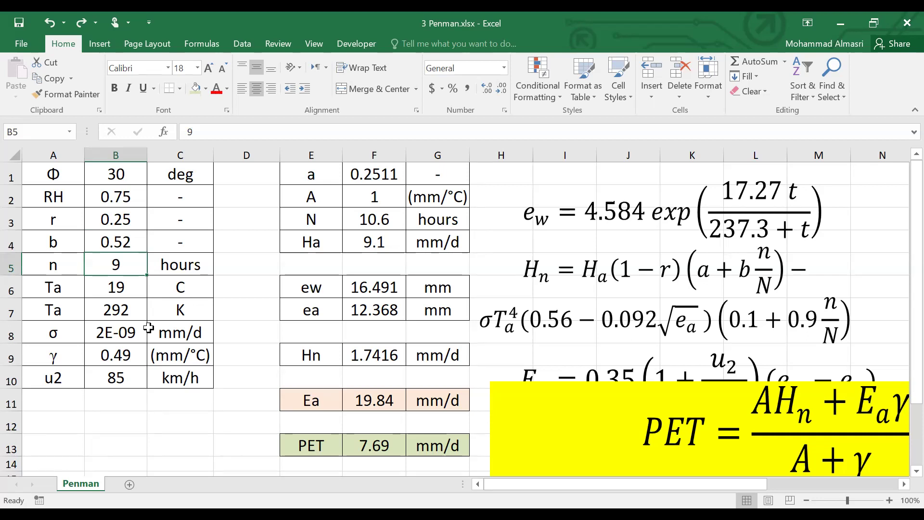
{"action": "type", "text": "5"}
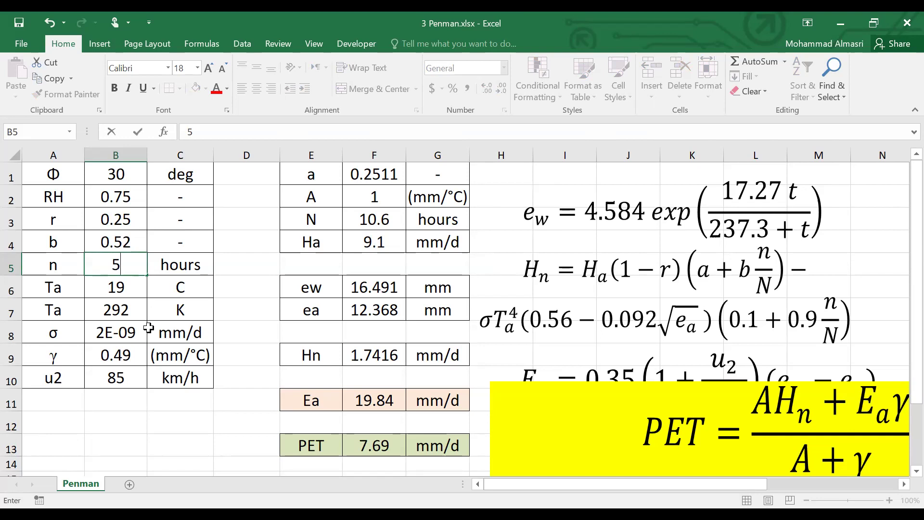
{"action": "key", "text": "Return"}
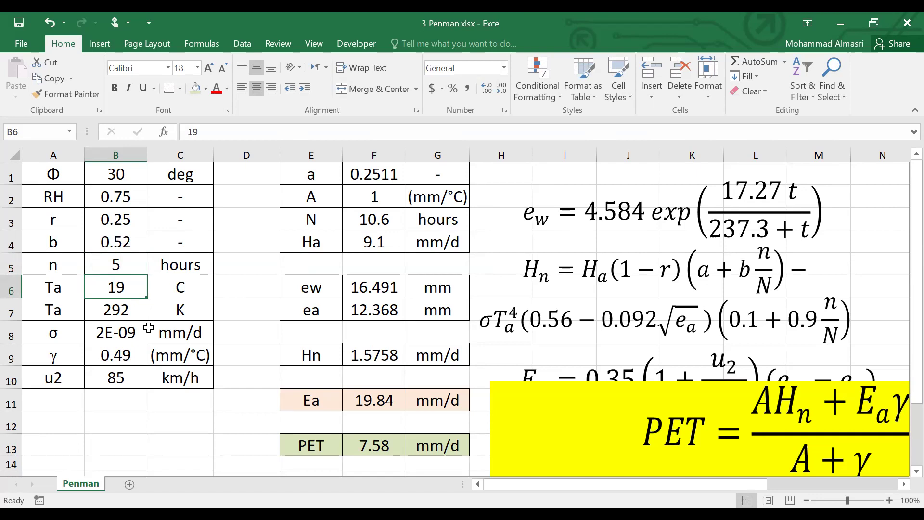
{"action": "key", "text": "Up"}
{"action": "type", "text": "12"}
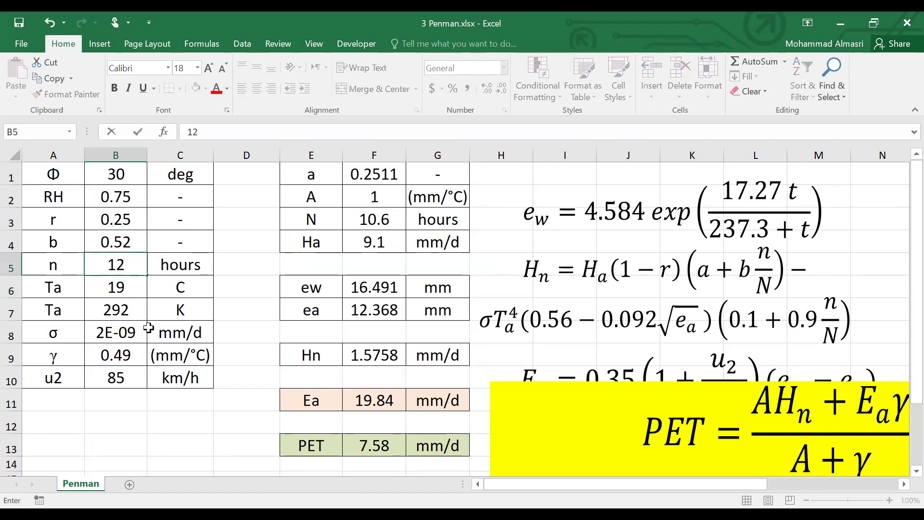
{"action": "key", "text": "Return"}
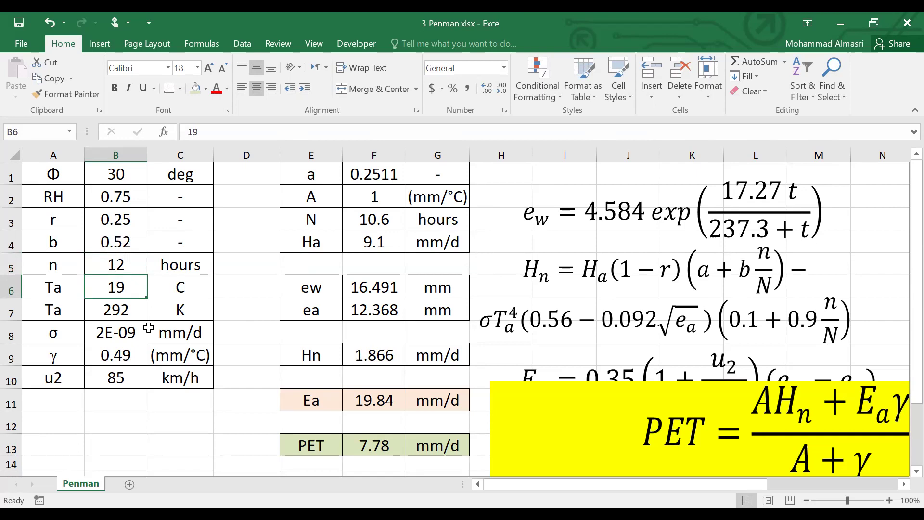
{"action": "key", "text": "ctrl+z"}
{"action": "key", "text": "ctrl+z"}
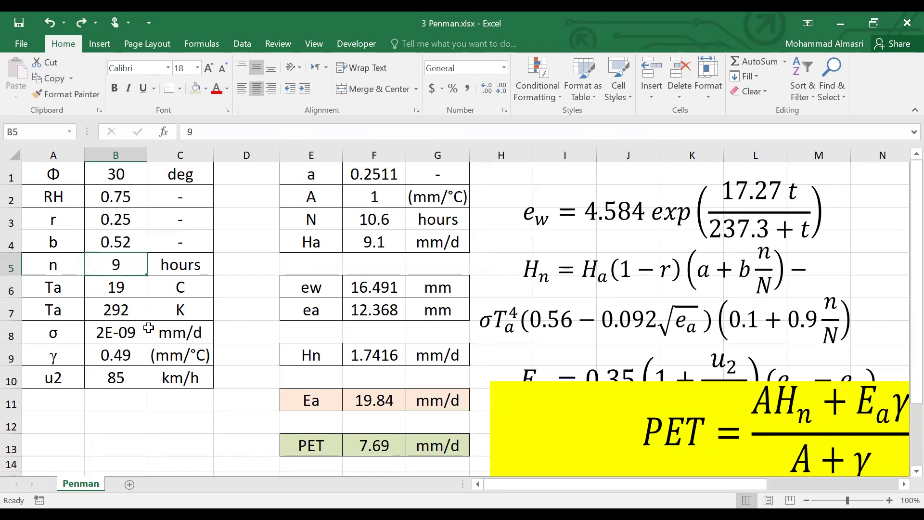
- Test how air temperature affects PET by setting Ta in B6 to 15 °C and finally to 25 °C
{"action": "key", "text": "Down"}
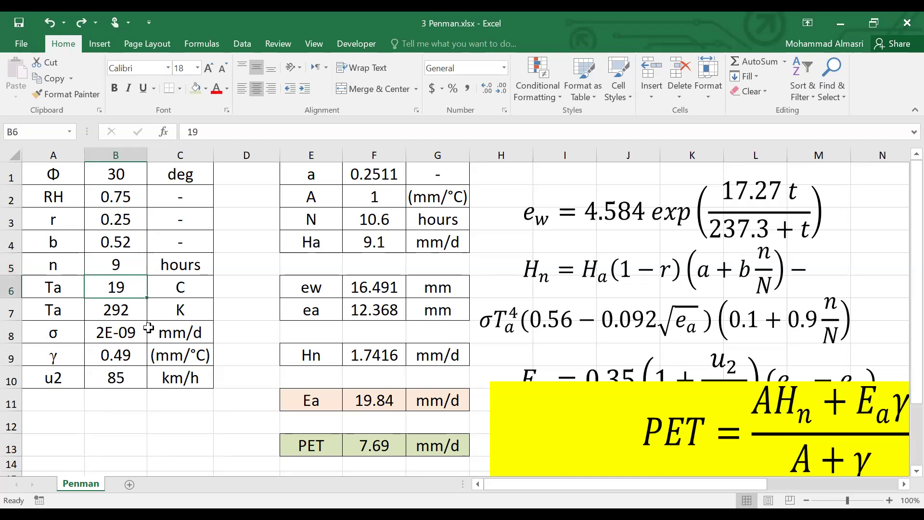
{"action": "type", "text": "15"}
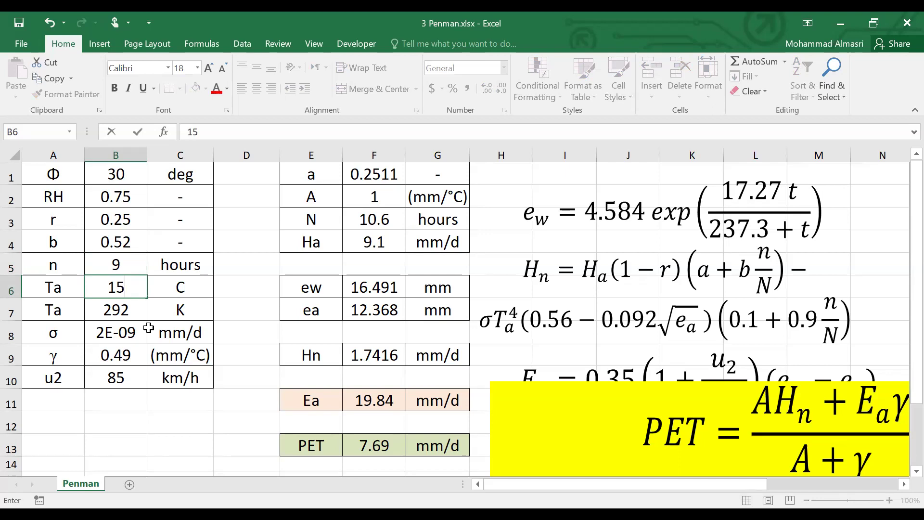
{"action": "key", "text": "ctrl+Return"}
{"action": "key", "text": "Down"}
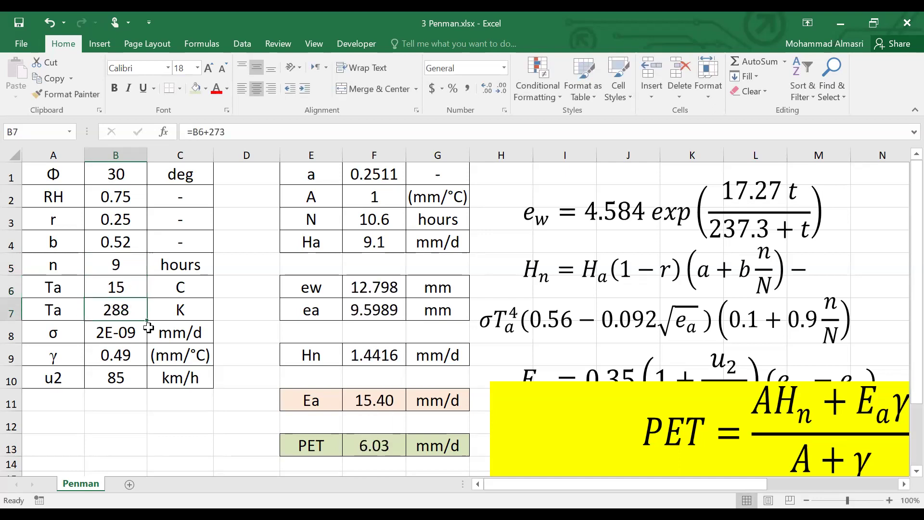
{"action": "key", "text": "Up"}
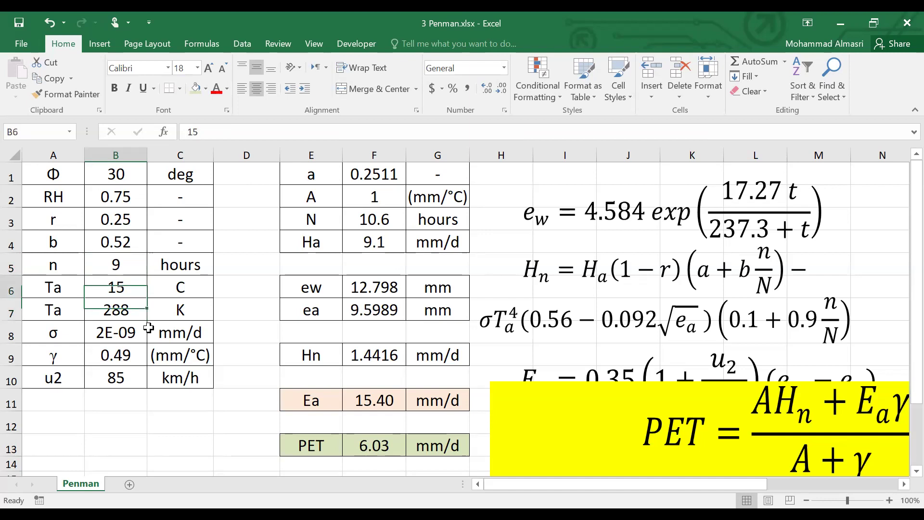
{"action": "type", "text": "25"}
{"action": "key", "text": "Return"}
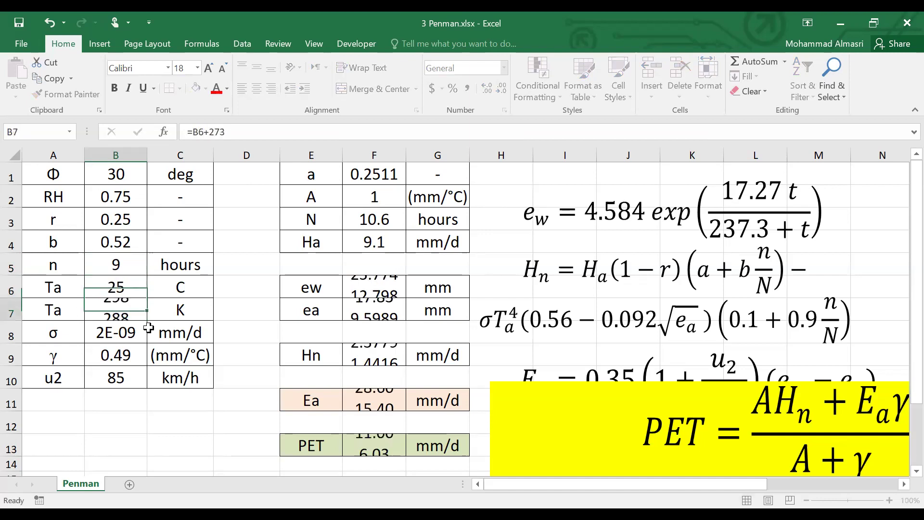
- Restore the air temperature Ta in B6 to 19 °C
{"action": "key", "text": "Up"}
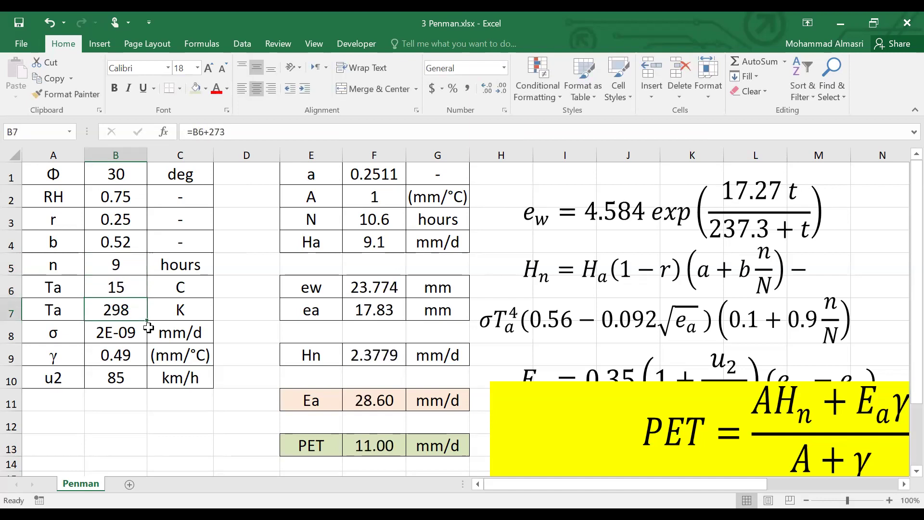
{"action": "type", "text": "19"}
{"action": "key", "text": "ctrl+Return"}
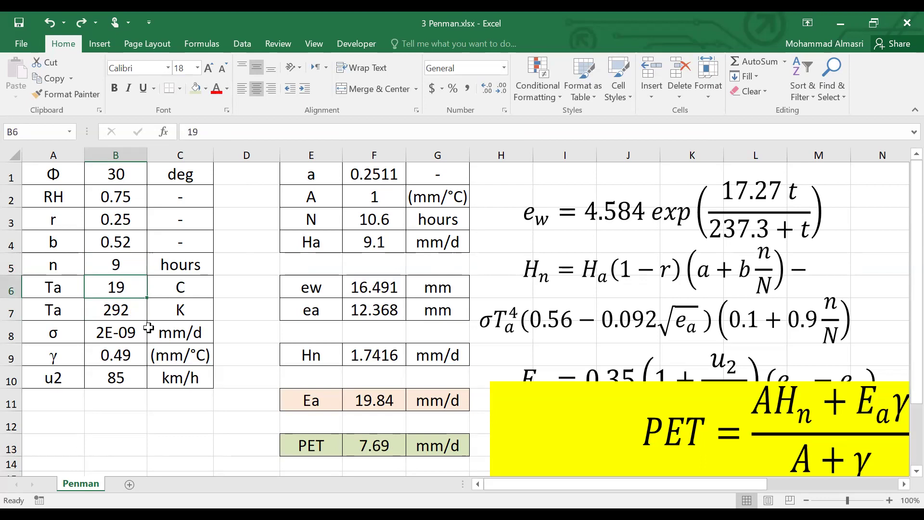
- Test how wind speed u2 affects Ea and PET by trying 40 and 150 km/h in B10, and undo both changes
{"action": "key", "text": "Down"}
{"action": "key", "text": "Down"}
{"action": "key", "text": "Down"}
{"action": "key", "text": "Down"}
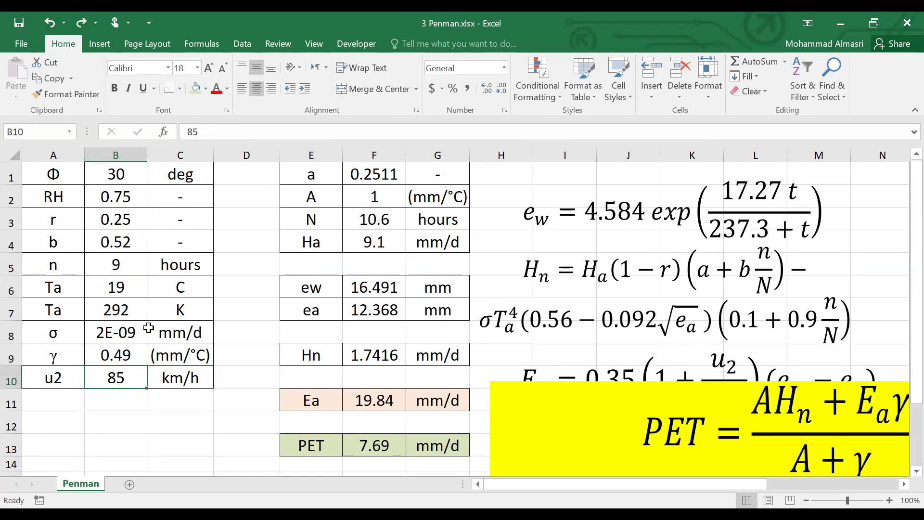
{"action": "type", "text": "40"}
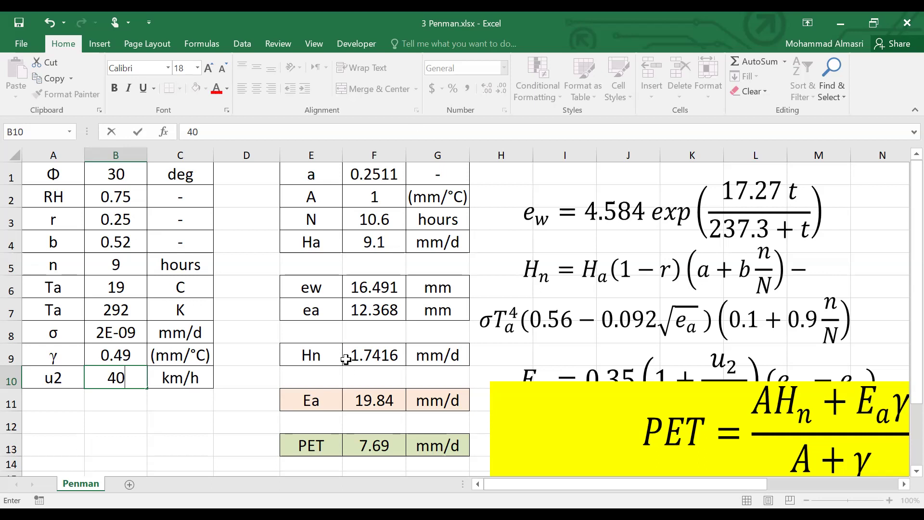
{"action": "key", "text": "Return"}
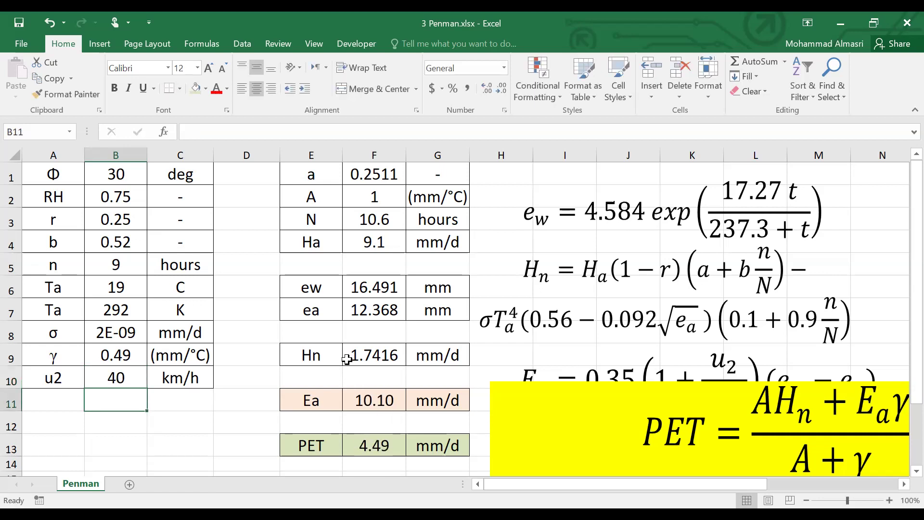
{"action": "key", "text": "Up"}
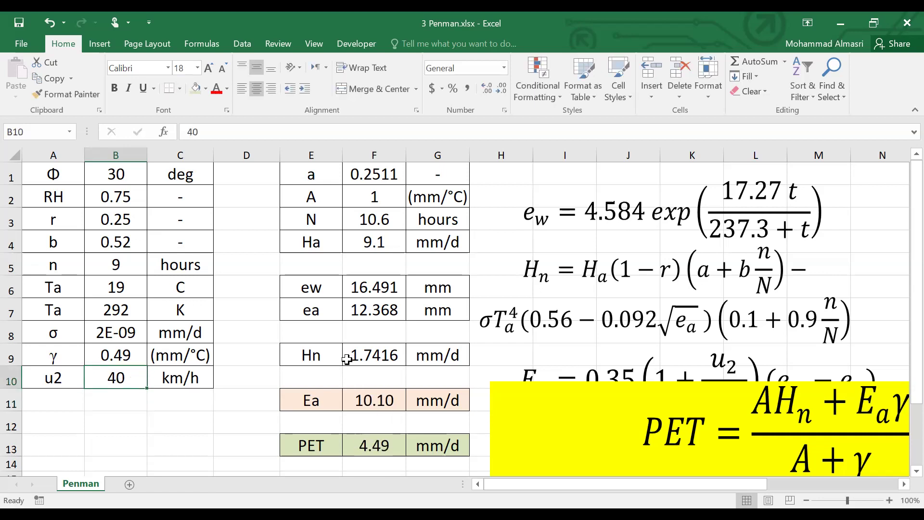
{"action": "type", "text": "150"}
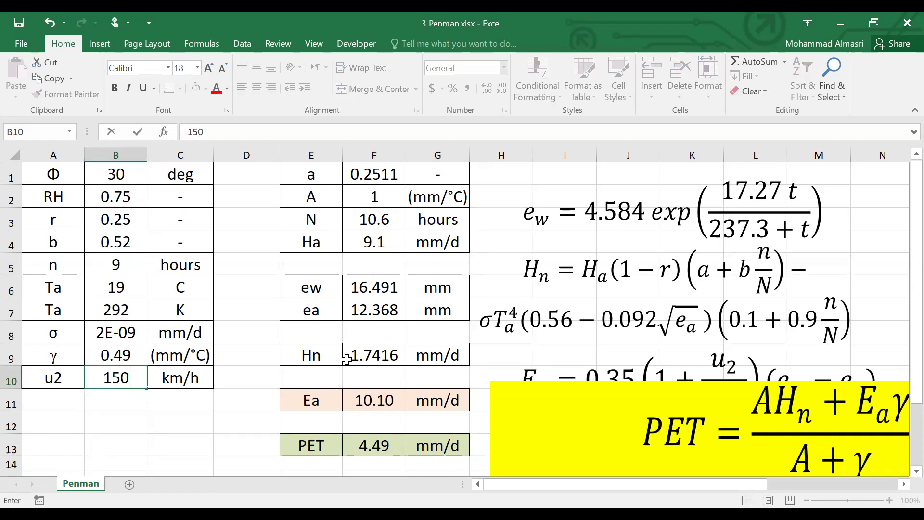
{"action": "key", "text": "Return"}
{"action": "key", "text": "ctrl+z"}
{"action": "key", "text": "ctrl+z"}
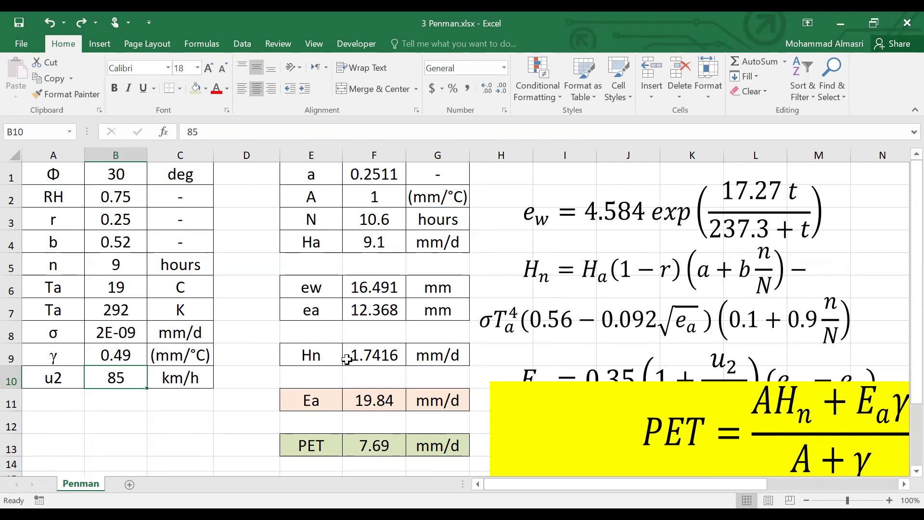
- Display the Ea formula in F11 and save the Penman workbook
{"action": "left_click", "coordinate": [242, 383]}
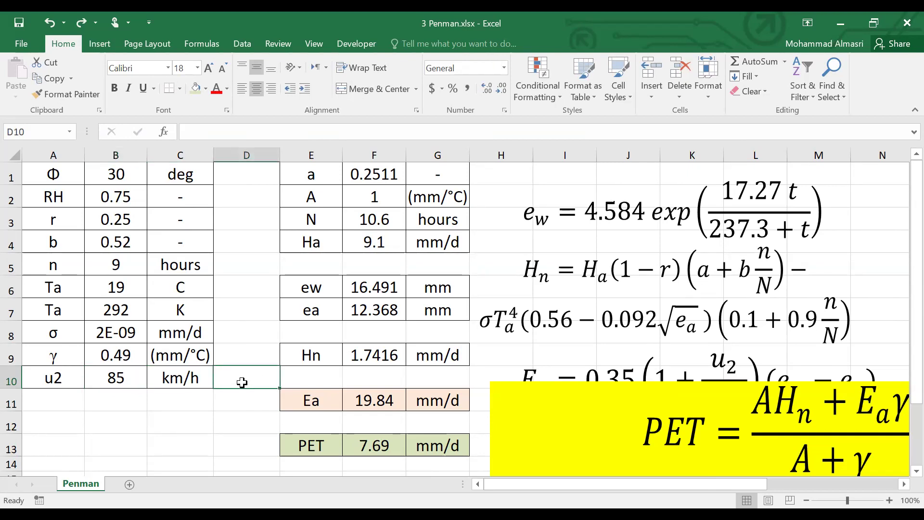
{"action": "left_click", "coordinate": [380, 399]}
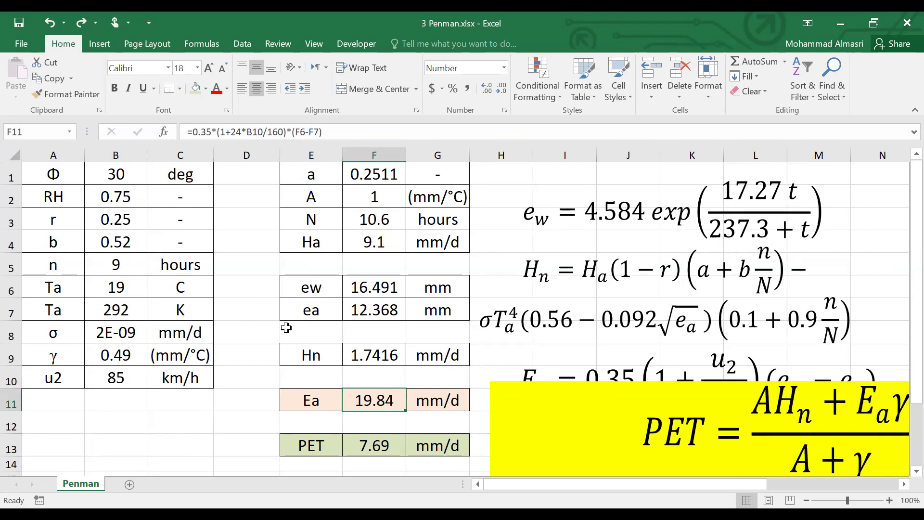
{"action": "left_click", "coordinate": [18, 28]}
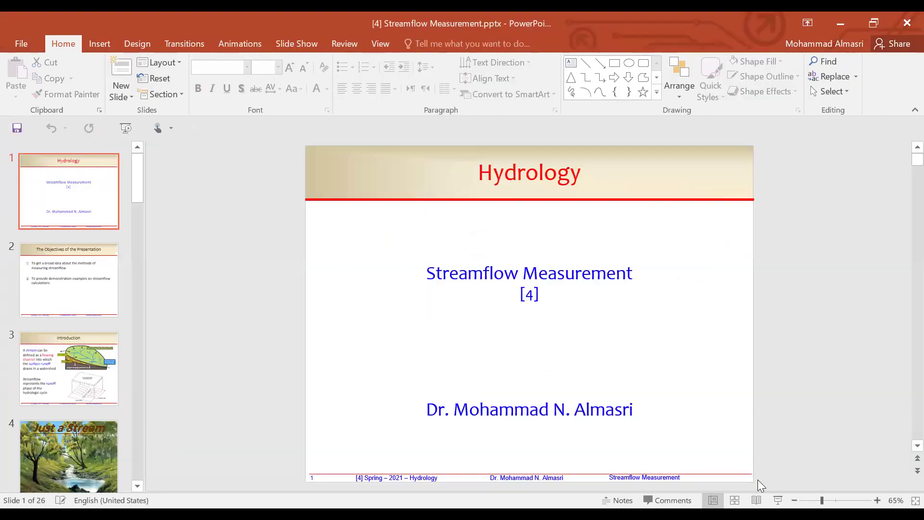
- Switch to the [4] Streamflow Measurement presentation in PowerPoint and start its slide show from the first slide
{"action": "key", "text": "F5"}
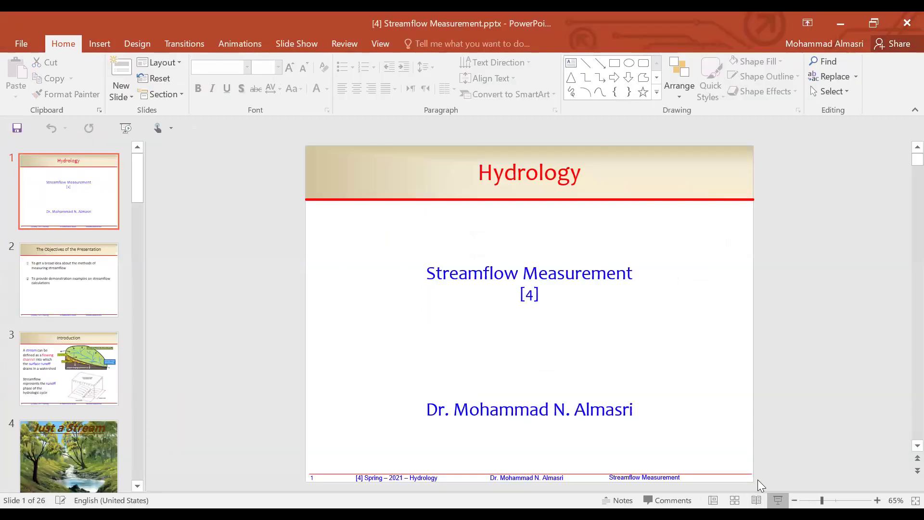